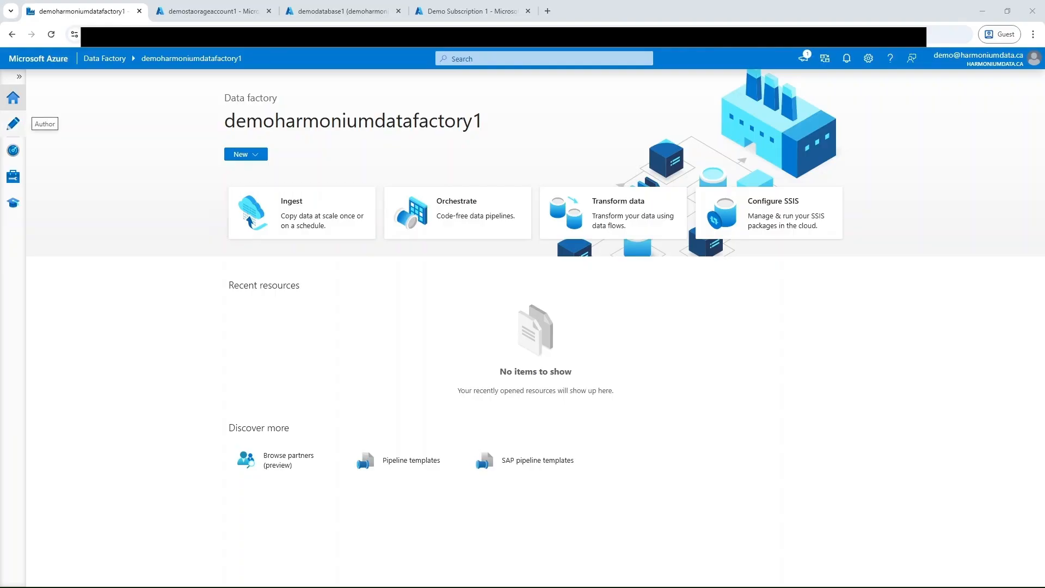
Step: Create a new empty pipeline in the data factory's authoring workspace
left_click(16, 126)
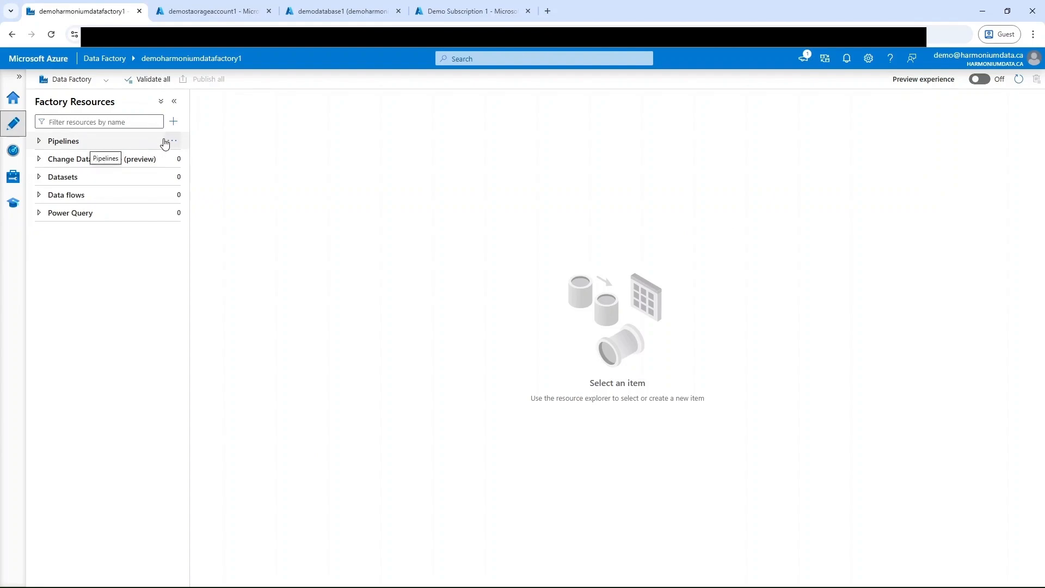
left_click(171, 141)
left_click(224, 159)
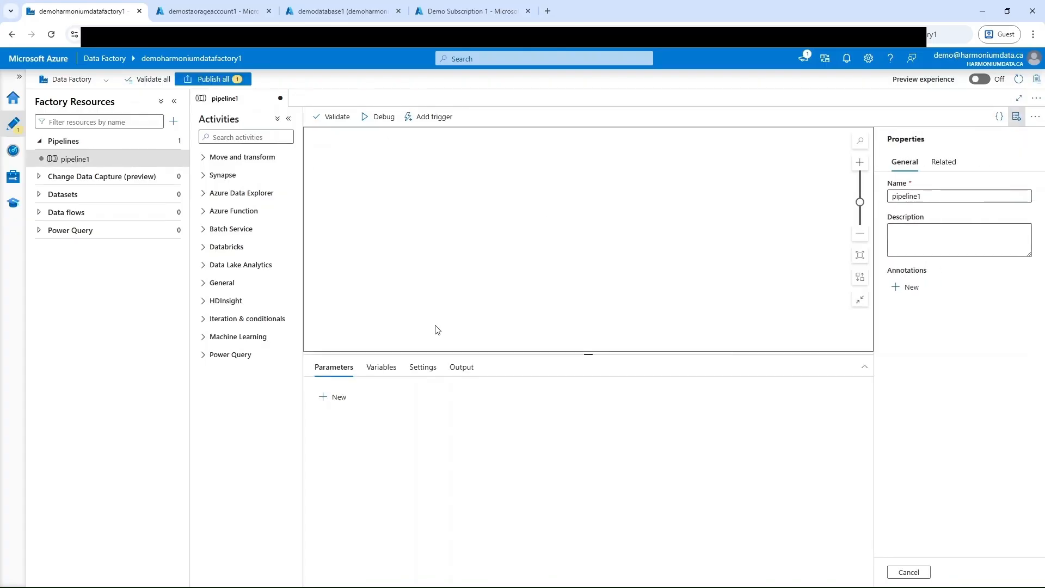
Step: Add two String parameters named filename and container to the pipeline
left_click(334, 400)
left_click(400, 436)
type("filename")
left_click(330, 397)
left_click(381, 455)
type("container")
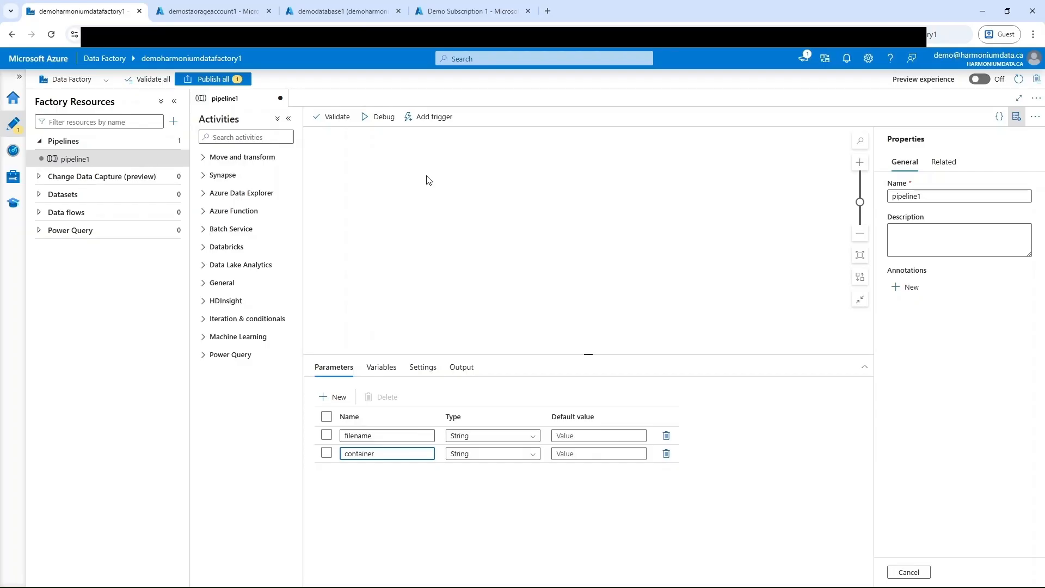
Step: Start a new trigger for the pipeline and set its type to Storage events
left_click(434, 117)
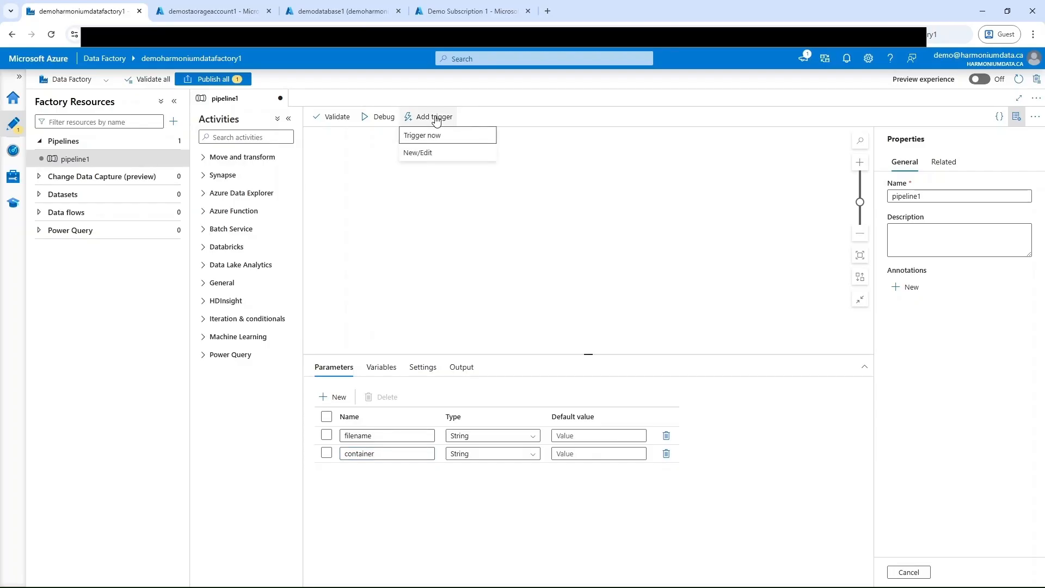
left_click(432, 154)
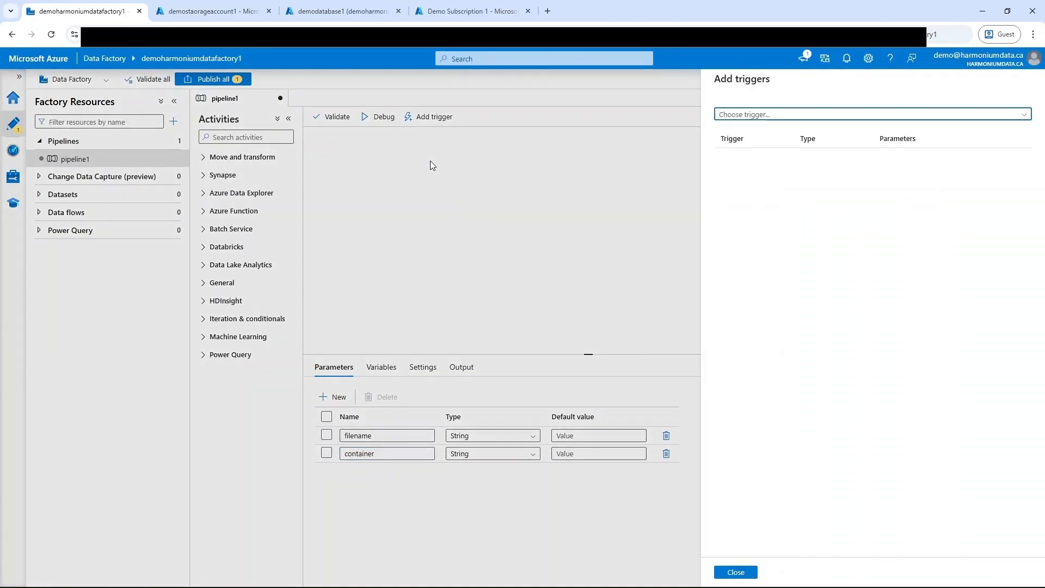
left_click(828, 115)
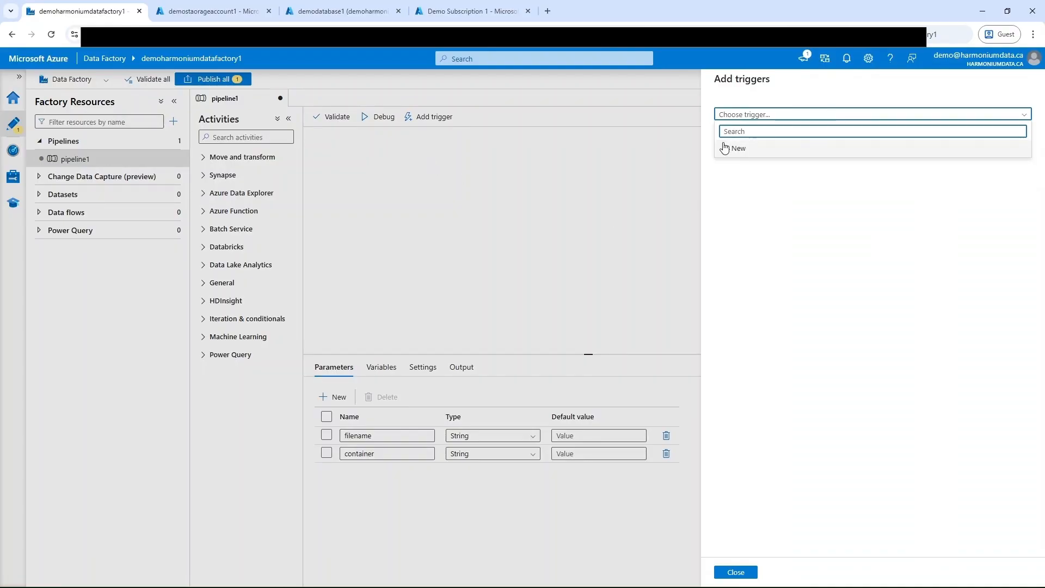
left_click(735, 155)
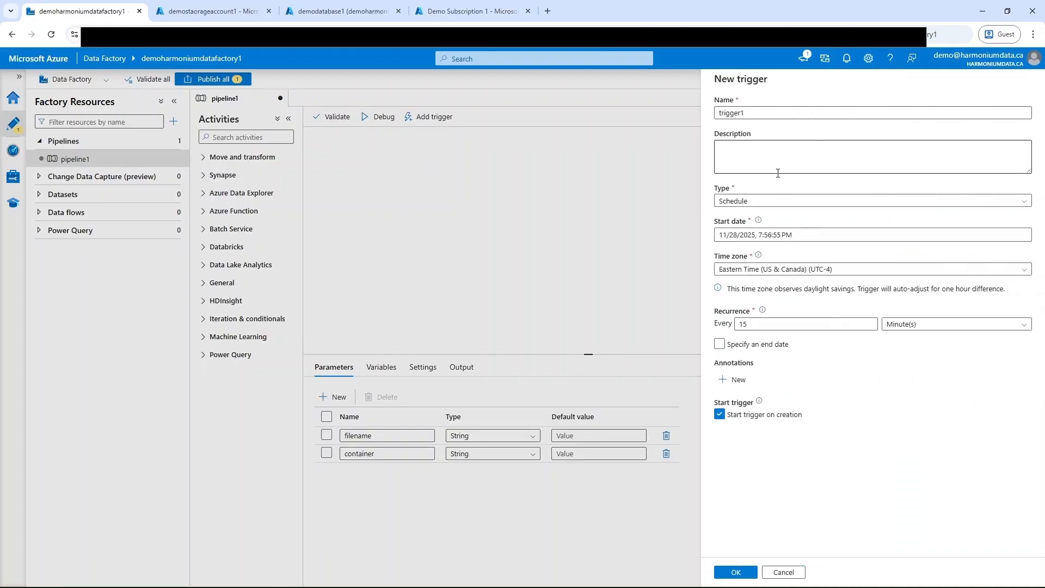
left_click(819, 203)
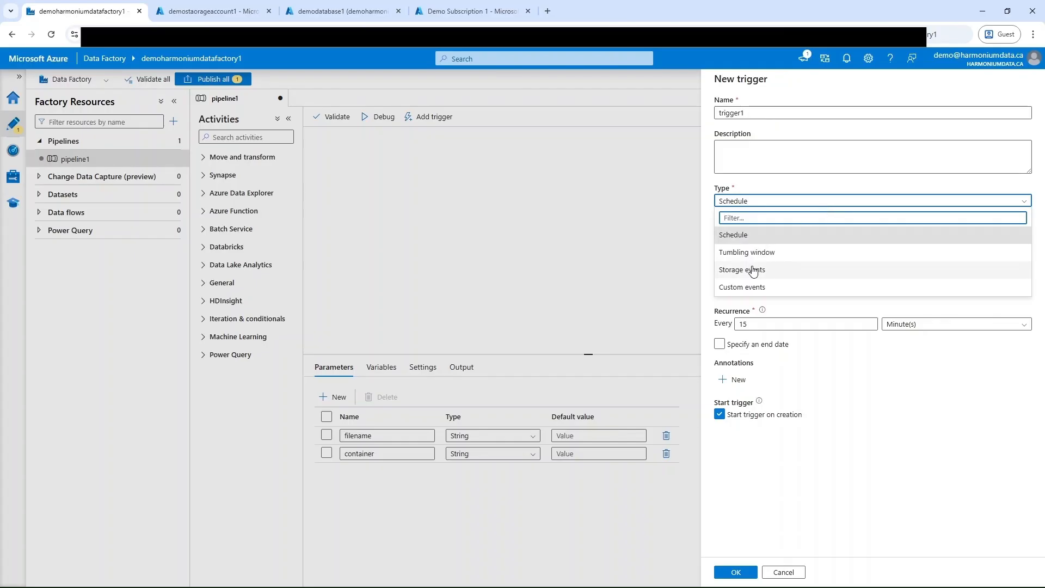
left_click(753, 271)
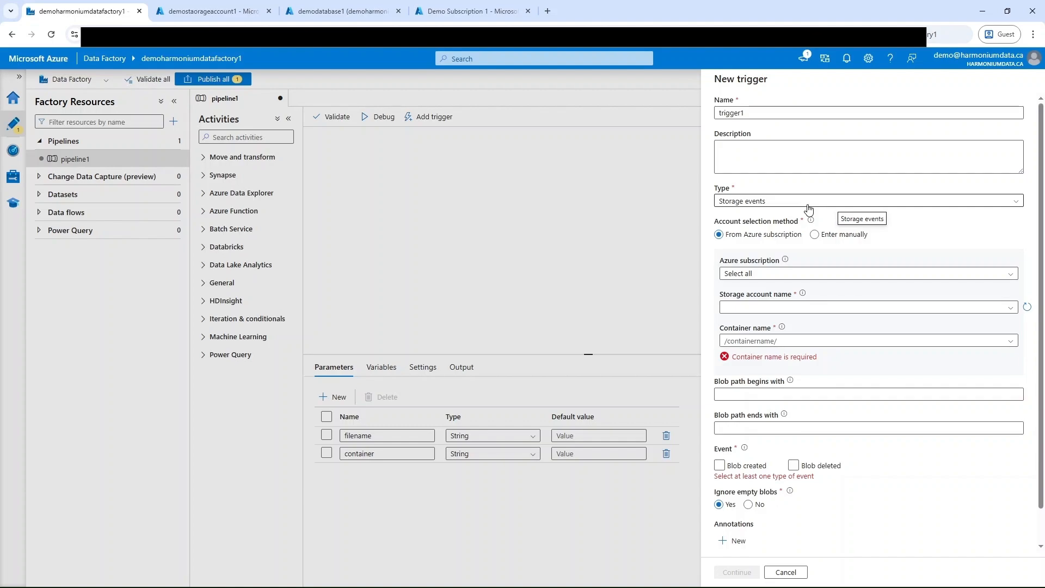
Step: Point the trigger at Demo Subscription 1, storage account demostaorageaccount1 and All Containers
scroll(950, 373, "down", 1)
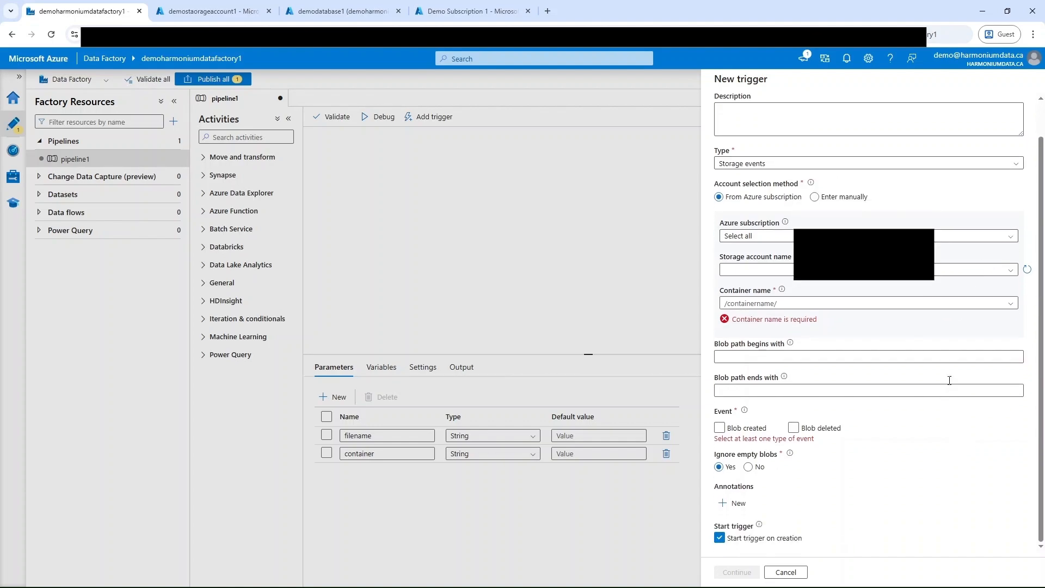
left_click(997, 240)
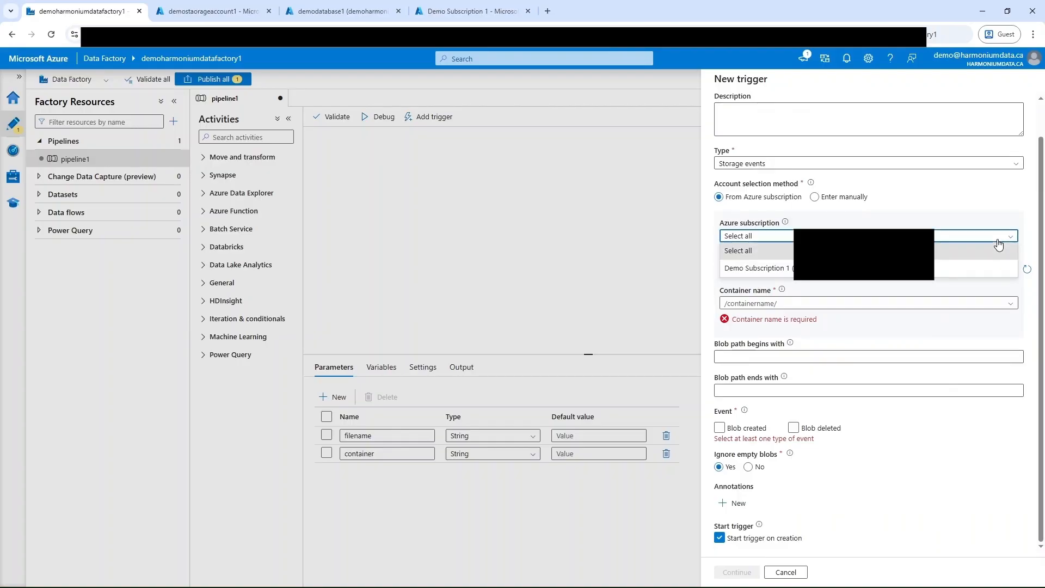
left_click(952, 272)
left_click(967, 271)
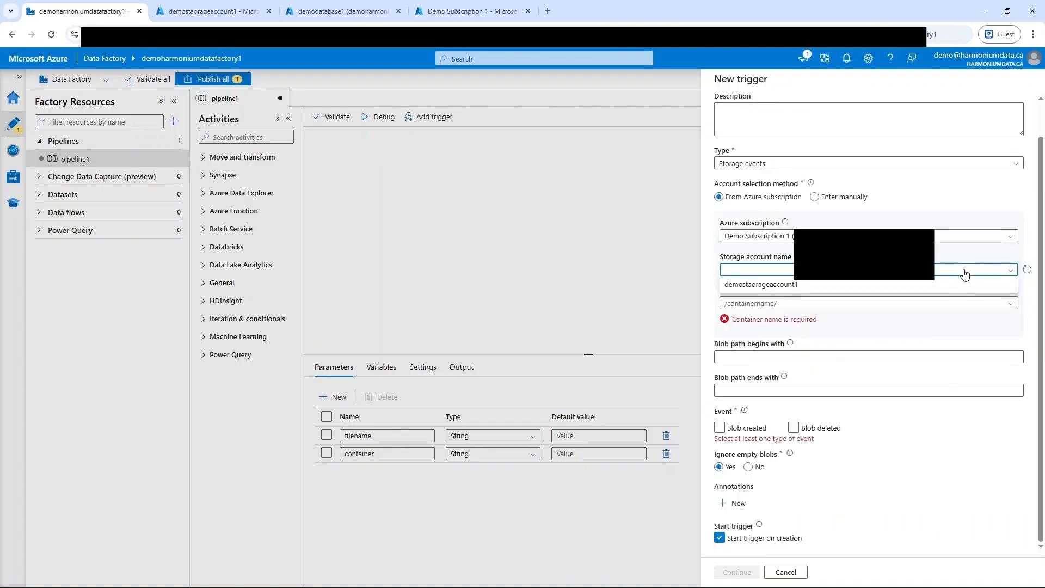
left_click(917, 286)
left_click(1011, 306)
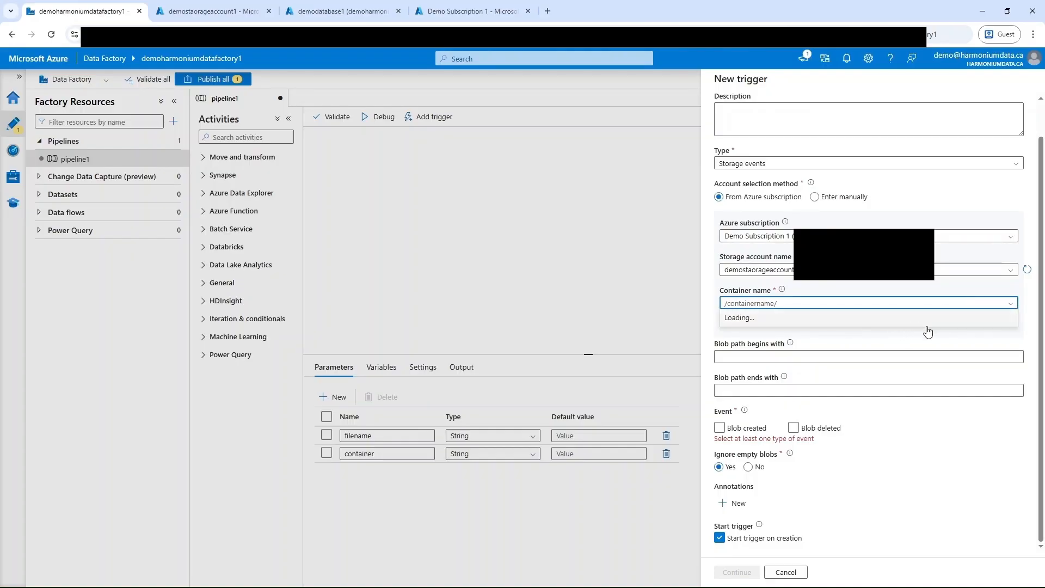
left_click(873, 321)
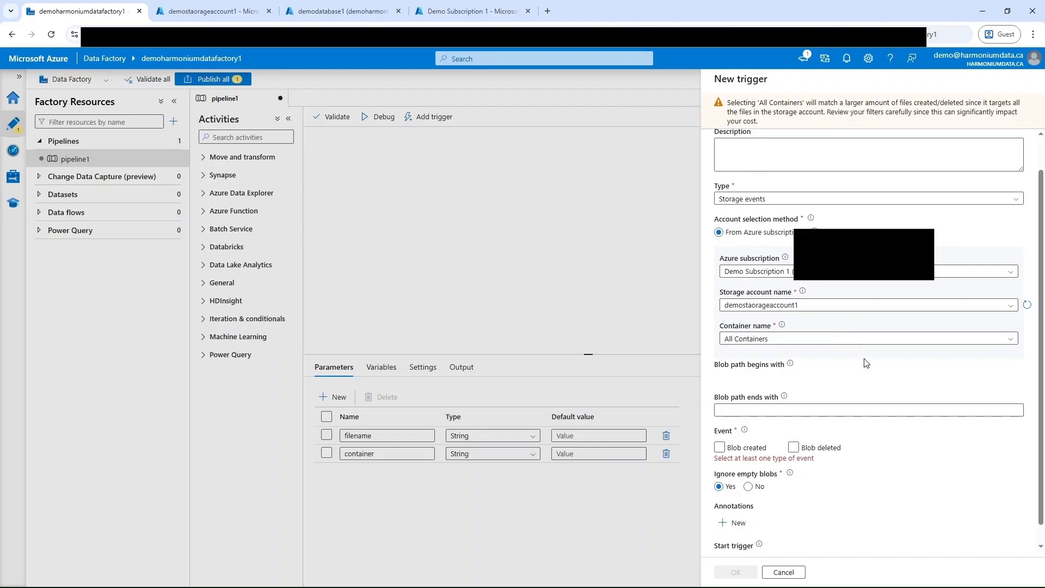
Step: Limit the trigger to blob paths ending with .csv and the Blob created event, and proceed to its run parameters
left_click(808, 410)
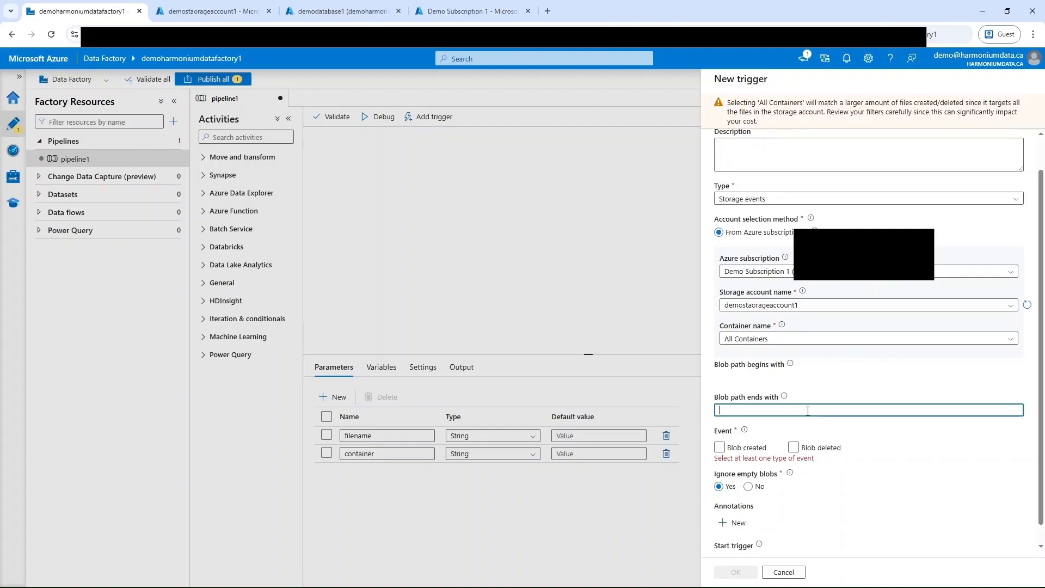
type(".csv")
left_click(719, 448)
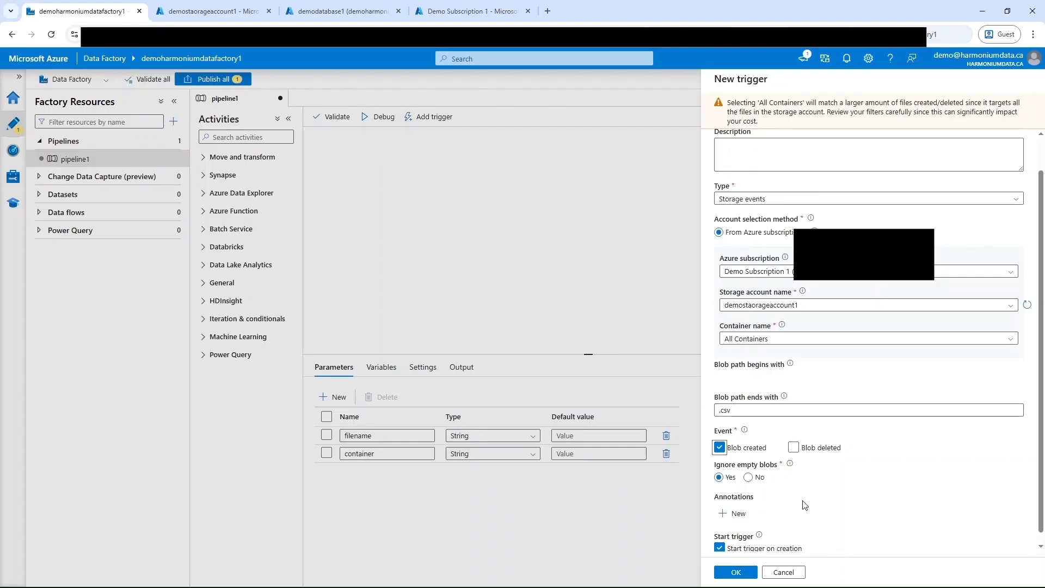
left_click(748, 572)
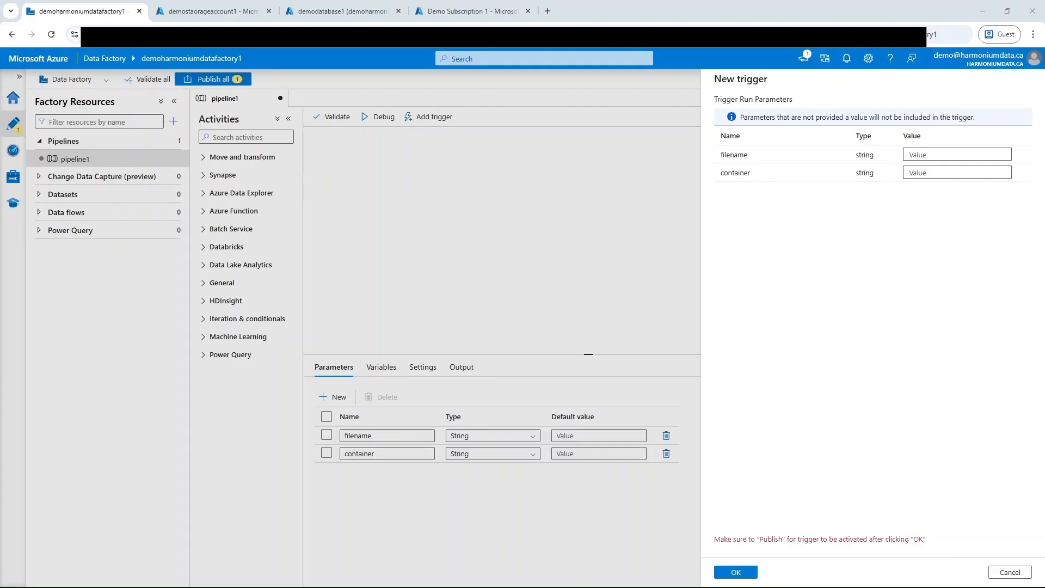
left_click(933, 154)
type("@triggerBody().fileName")
left_click(939, 173)
type("@triggerBody().folderPath")
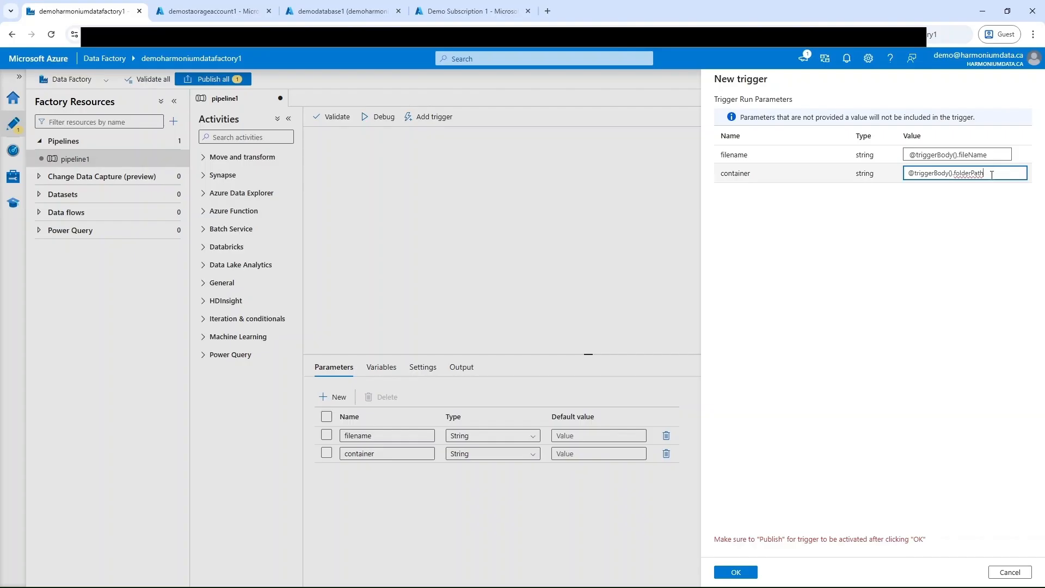
left_click(747, 575)
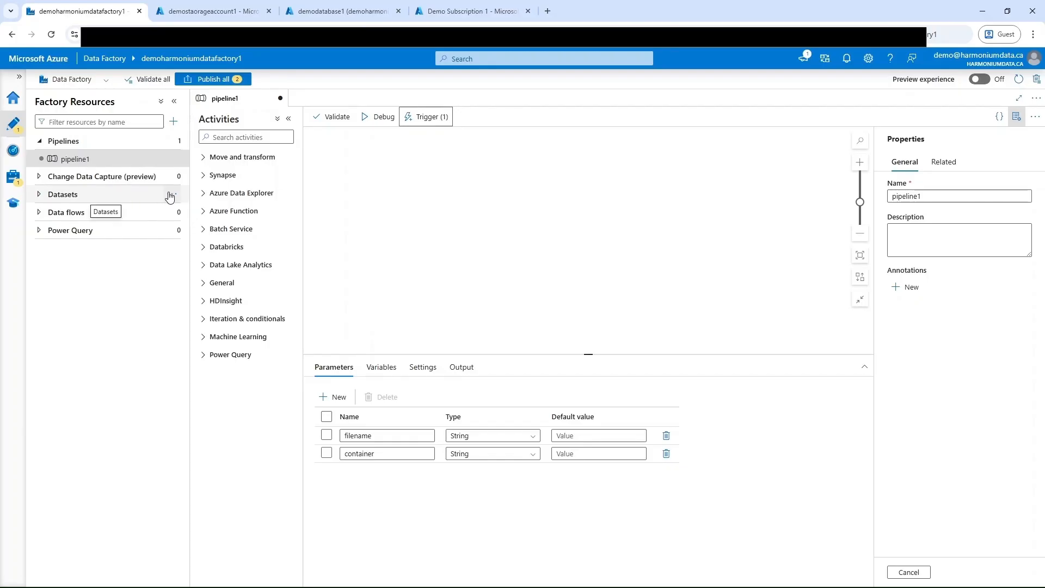
Step: Start a new dataset using Azure Data Lake Storage Gen2 as the data store
left_click(172, 195)
left_click(214, 211)
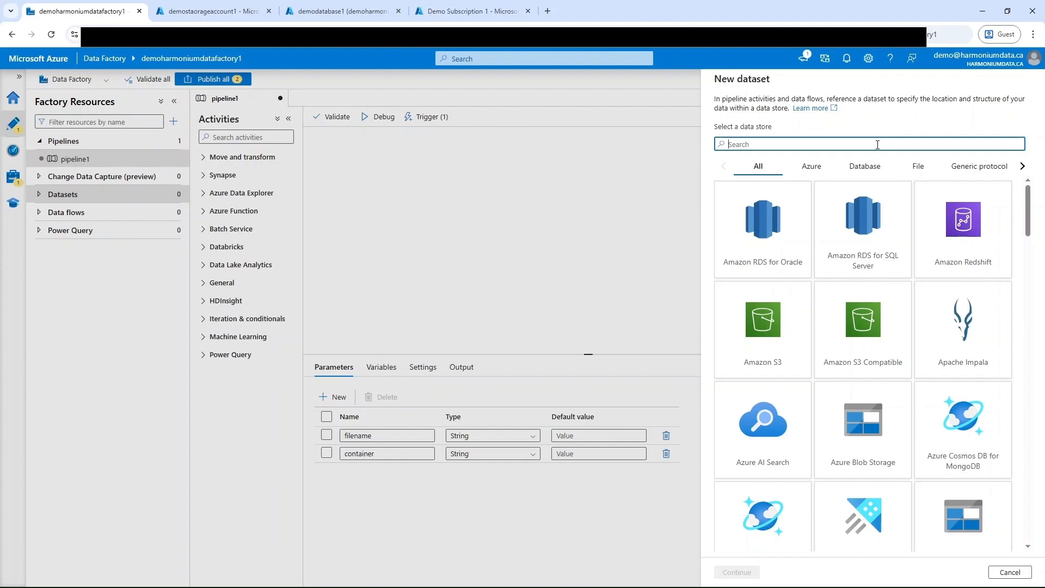
type("storage")
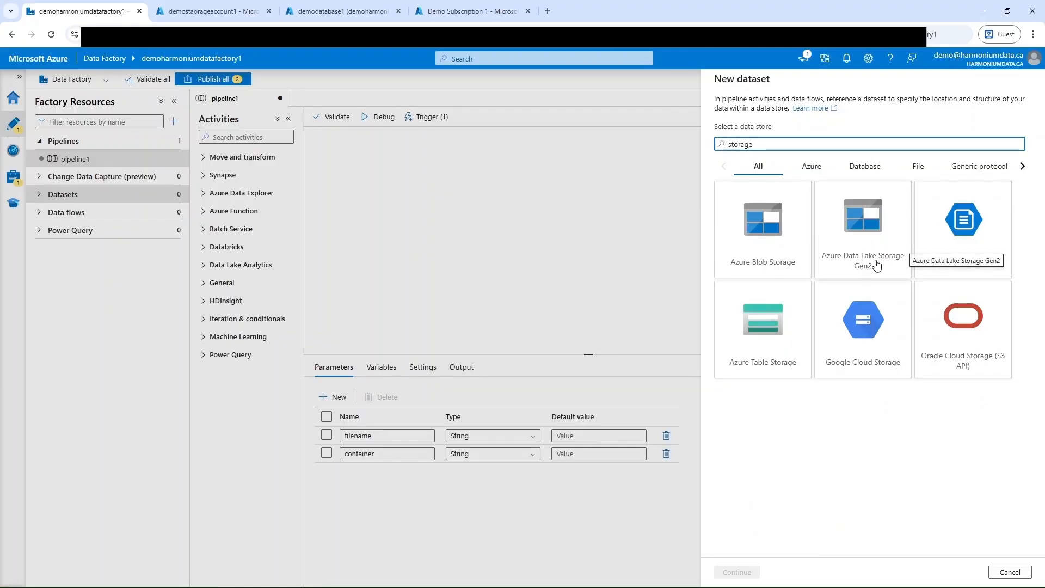
left_click(897, 241)
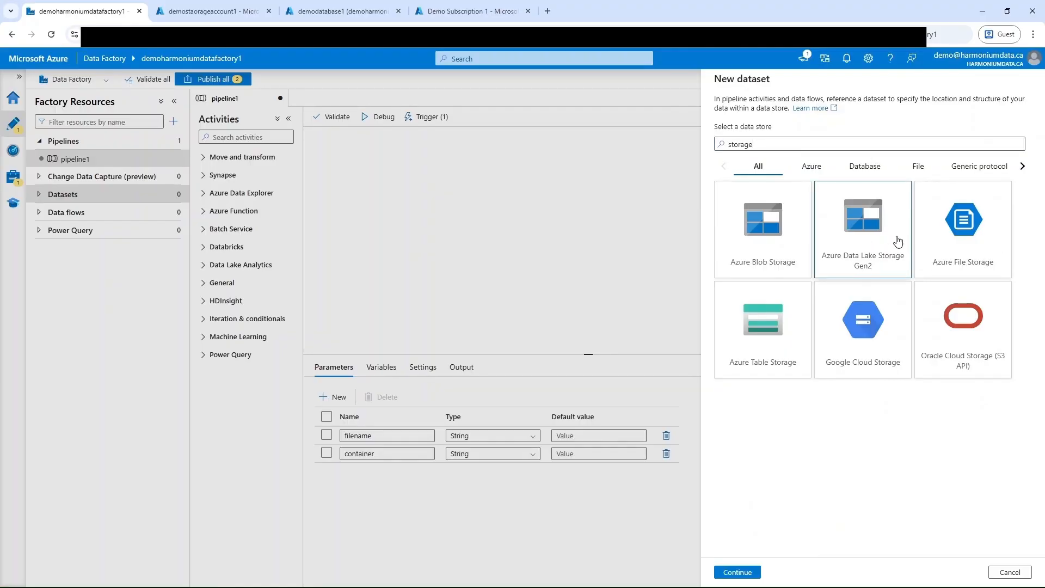
left_click(750, 572)
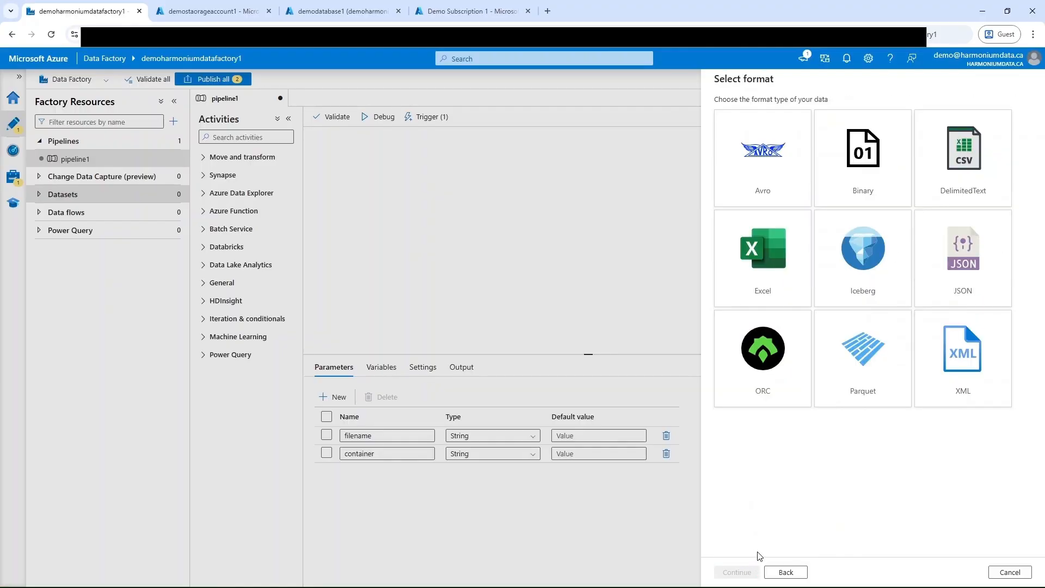
Step: Choose the DelimitedText format and the AzureDataLakeStorage1 linked service, and create the dataset
left_click(962, 173)
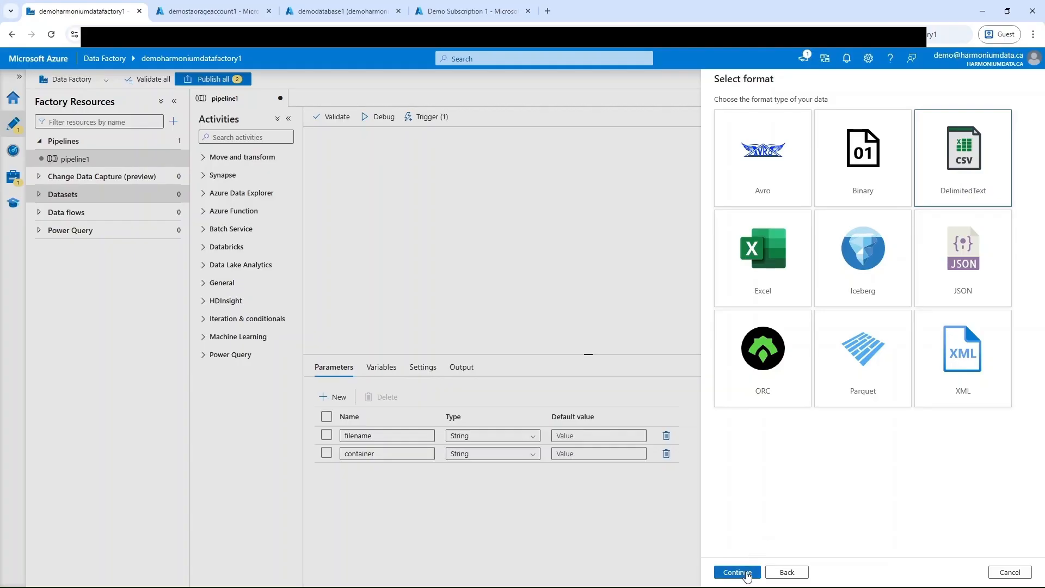
left_click(745, 571)
left_click(991, 148)
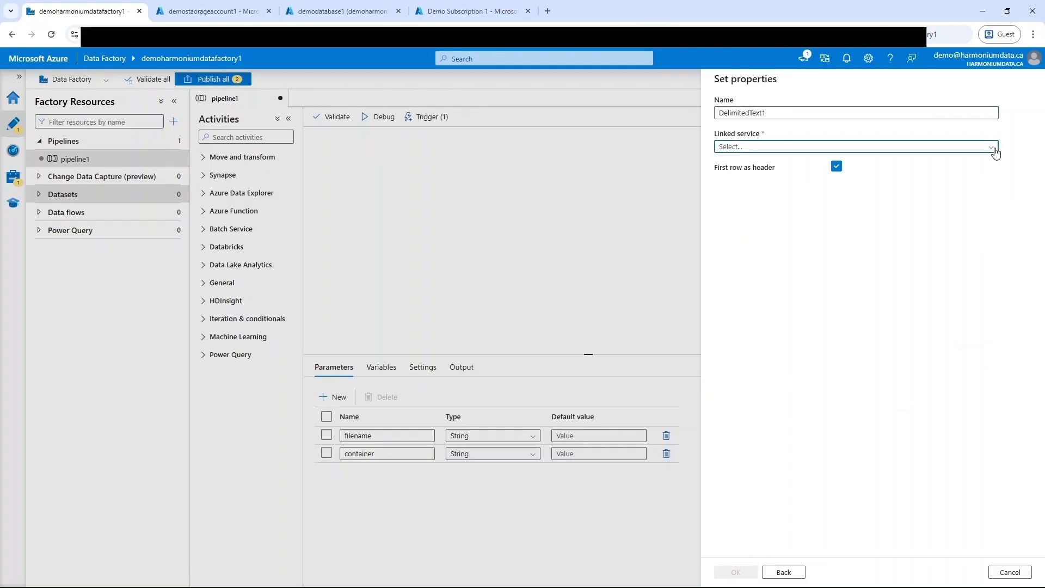
left_click(754, 200)
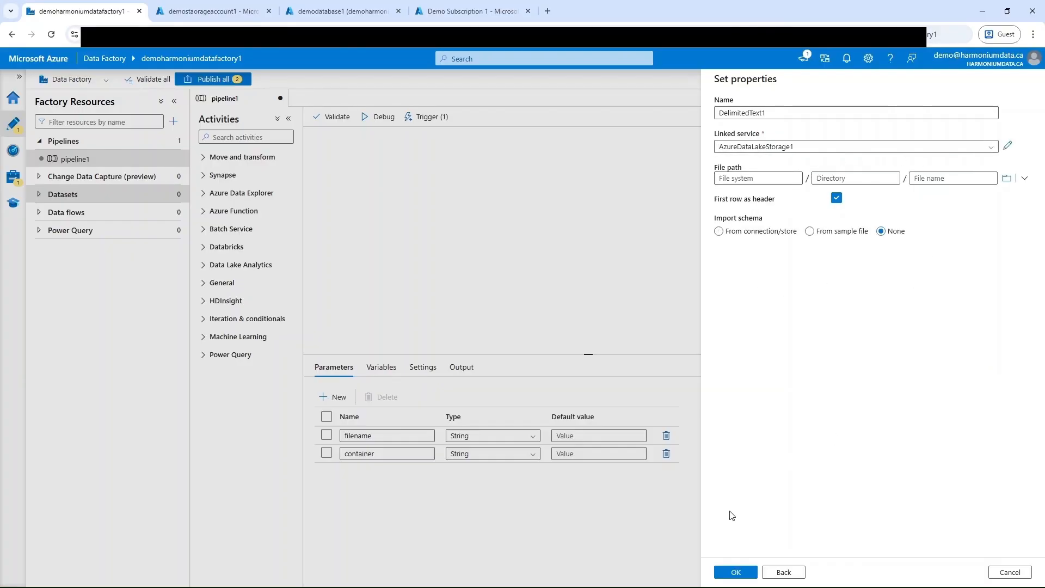
left_click(727, 573)
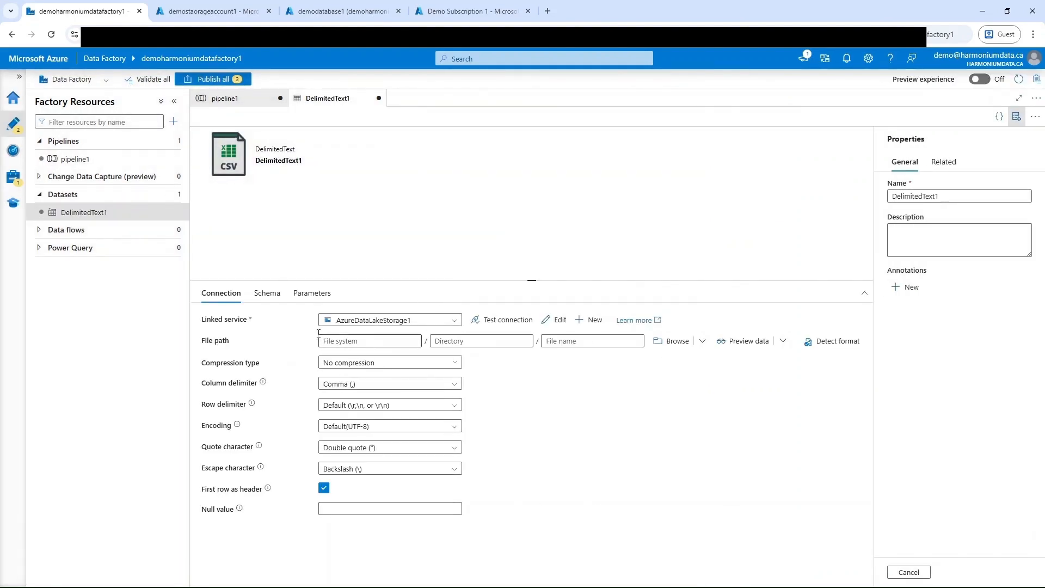
Step: Add two String parameters named filename and container to the delimited text dataset
left_click(312, 294)
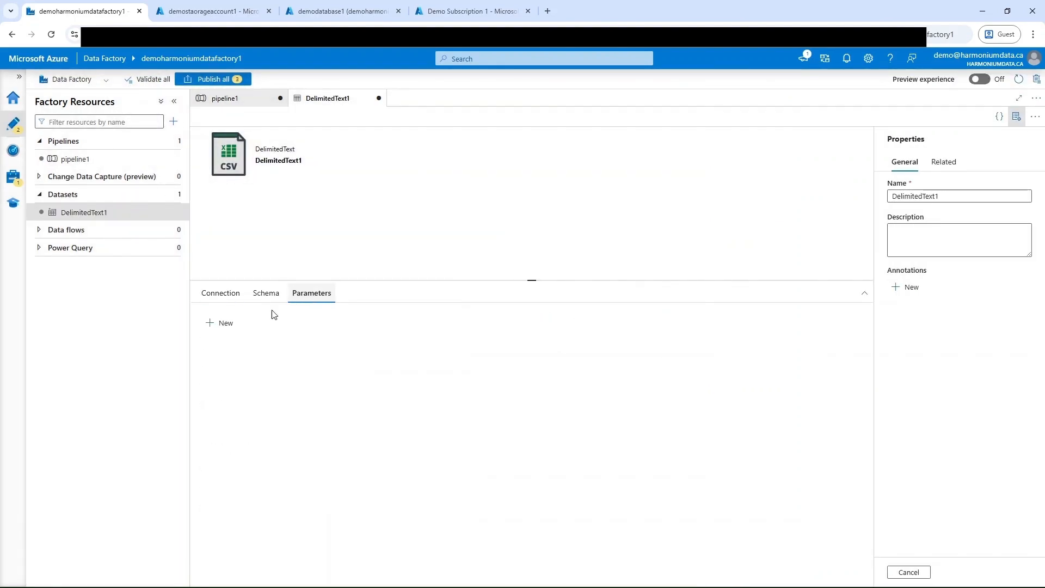
left_click(219, 325)
left_click(267, 362)
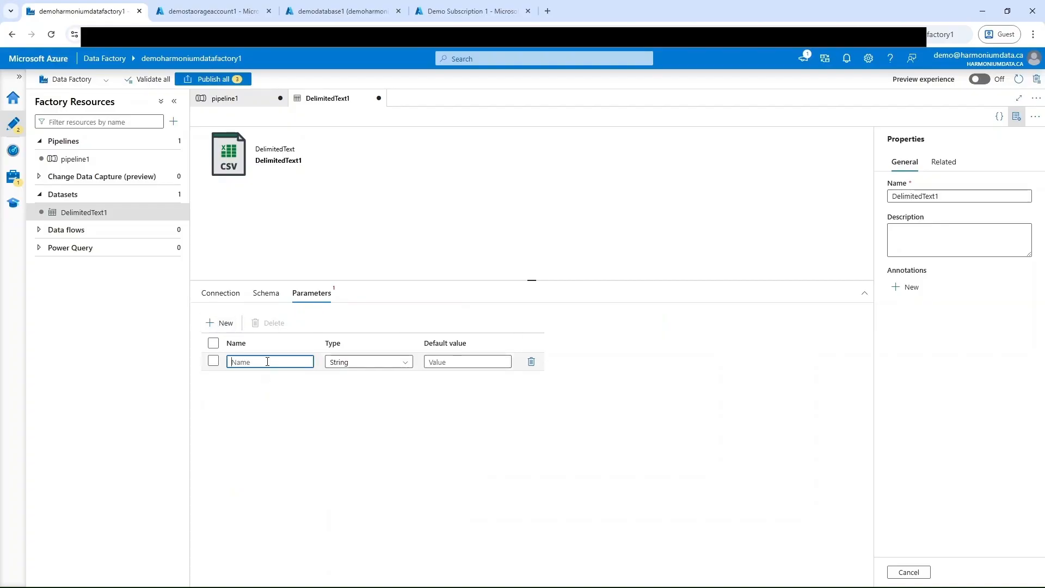
type("filename")
left_click(210, 324)
left_click(258, 379)
type("cont")
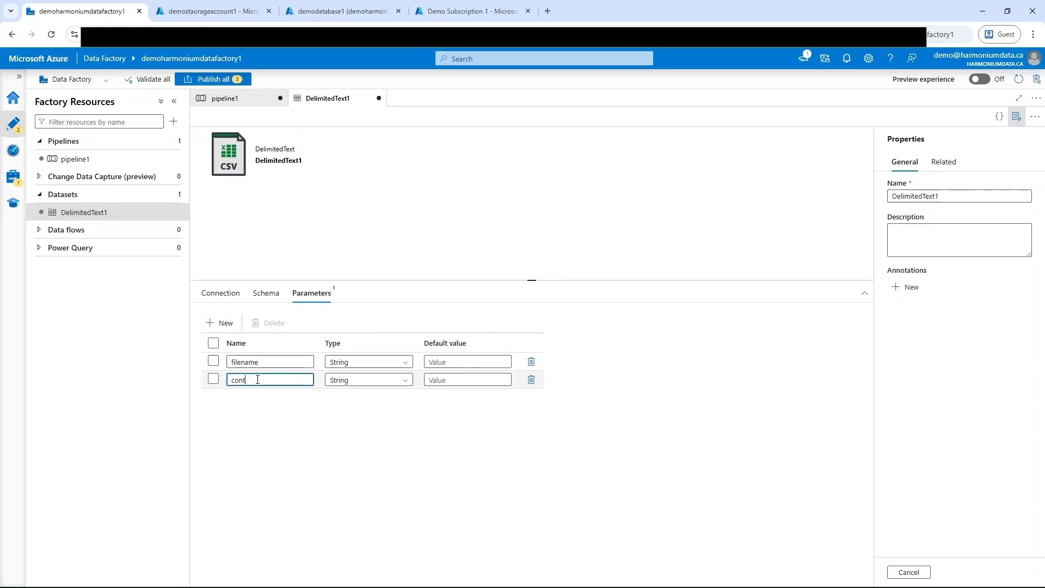
type("ainer")
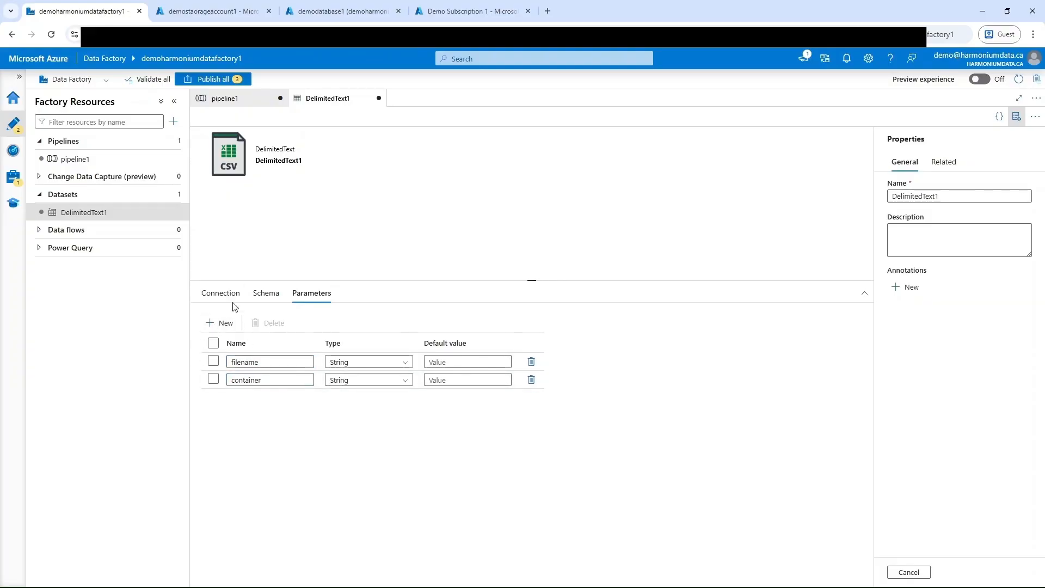
left_click(221, 293)
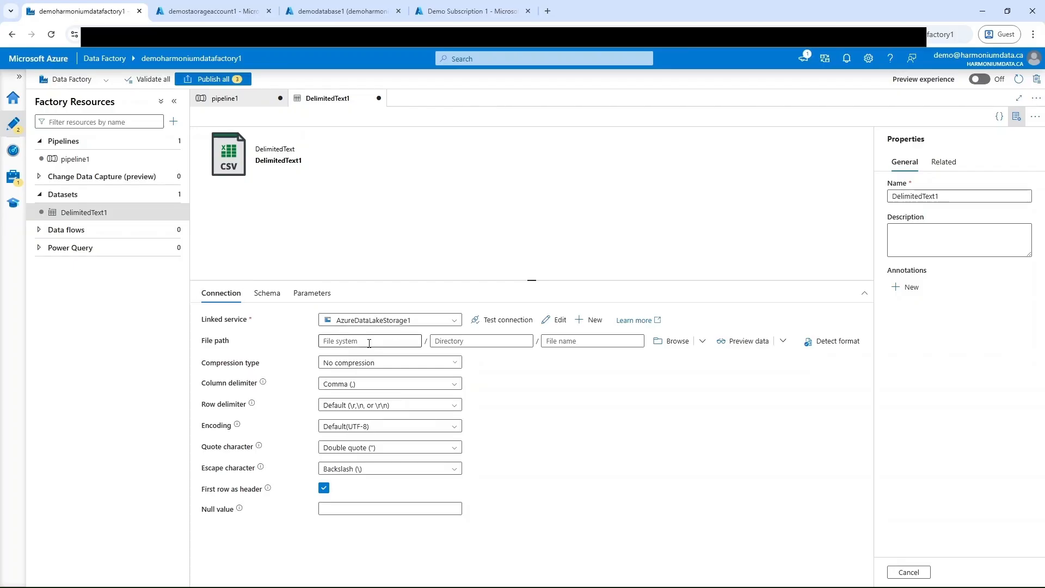
left_click(340, 341)
left_click(365, 355)
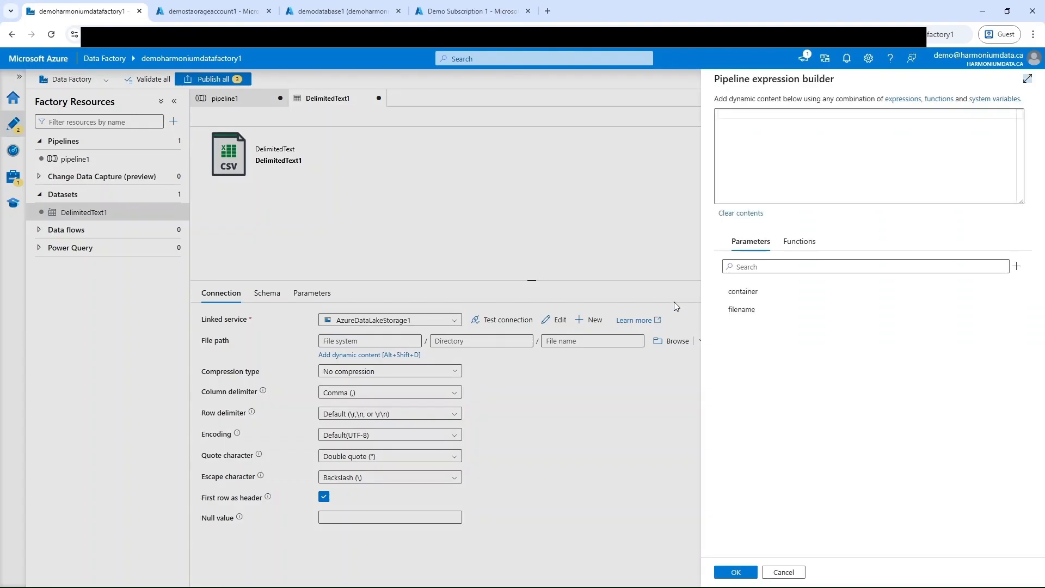
left_click(739, 297)
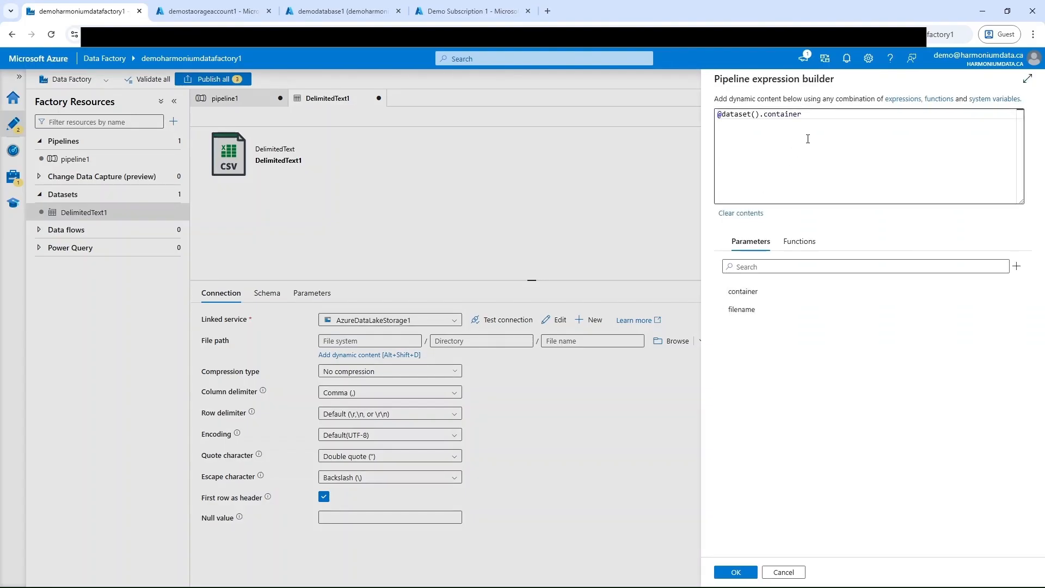
left_click(736, 572)
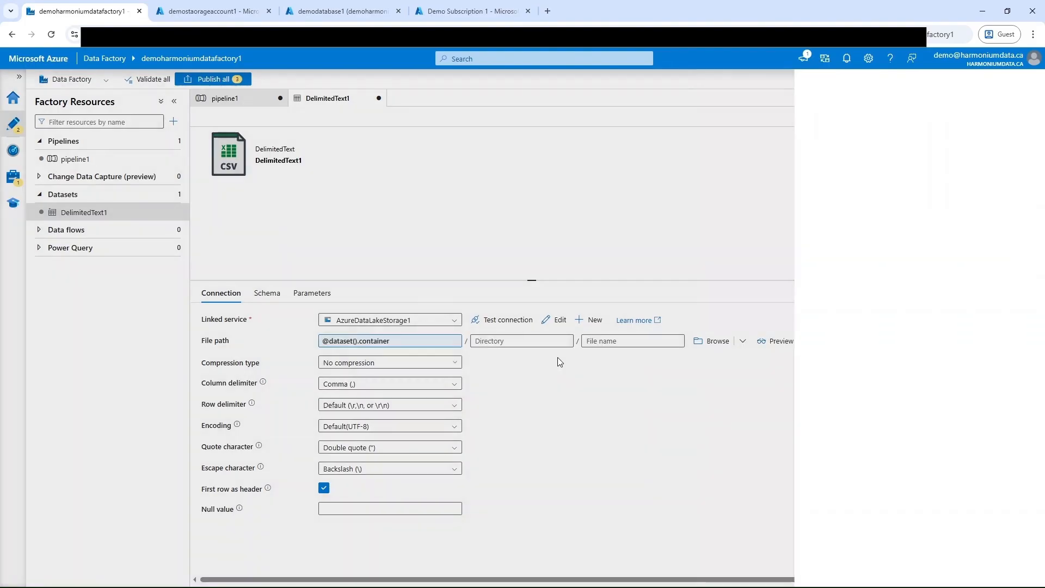
left_click(615, 341)
left_click(626, 355)
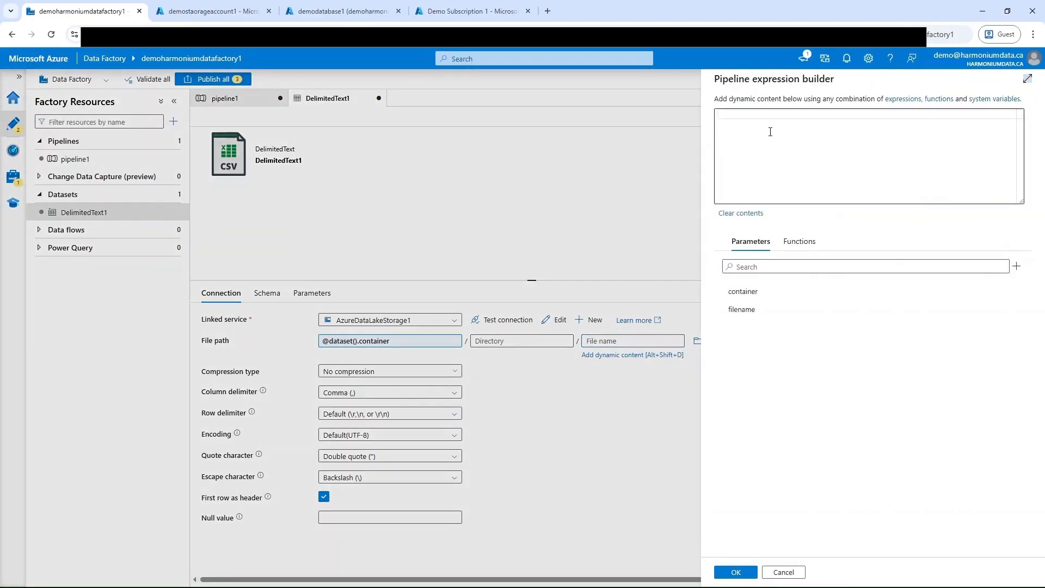
left_click(747, 309)
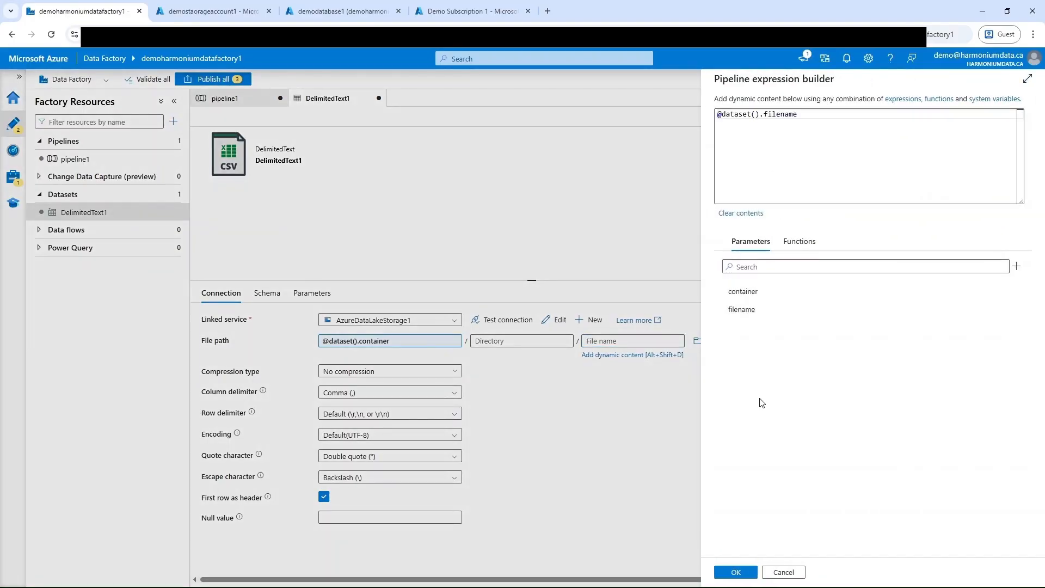
left_click(746, 572)
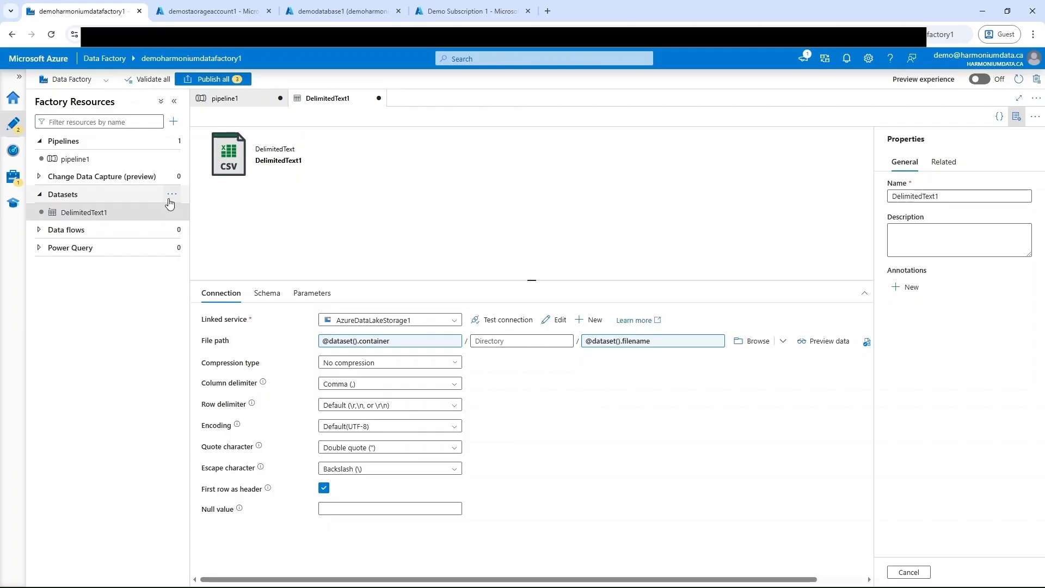
Step: Start a new dataset, searching the data stores for sql and choosing Azure SQL Database
left_click(172, 197)
left_click(229, 211)
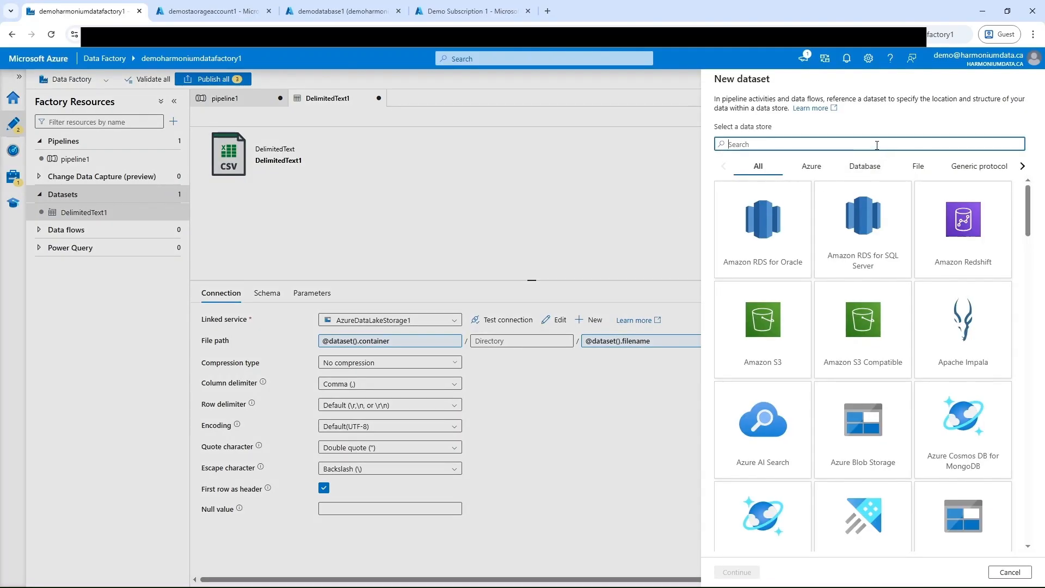
type("sql")
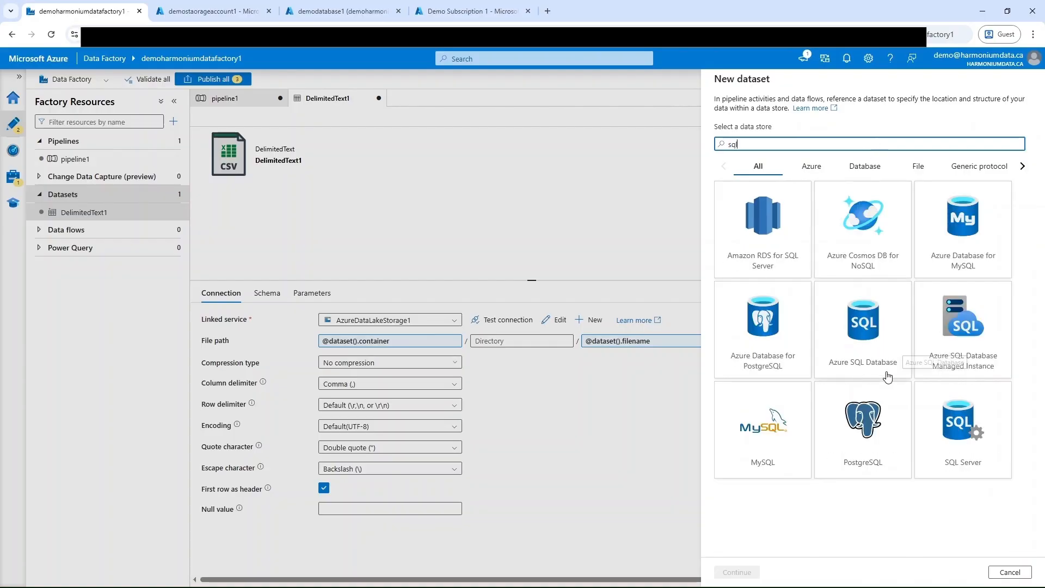
left_click(878, 352)
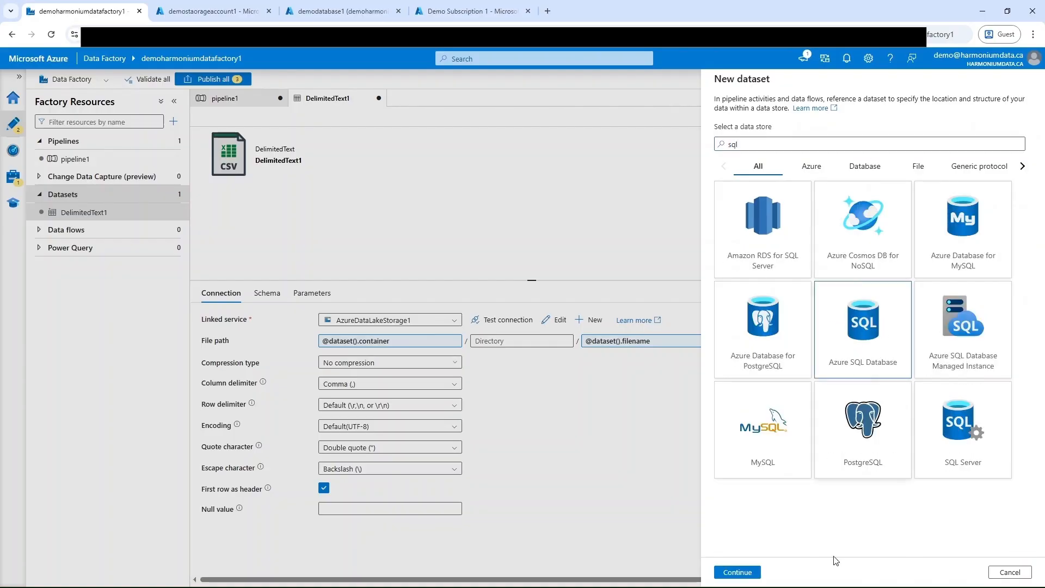
left_click(739, 572)
Step: Choose the AzureSqlDatabase1 linked service without selecting a table, and create the SQL dataset
left_click(796, 148)
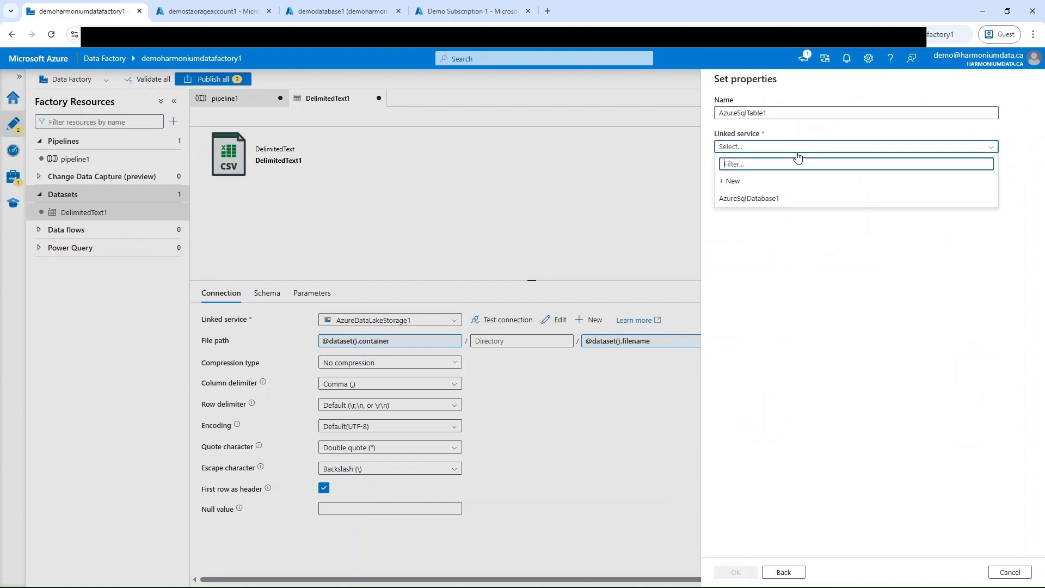
left_click(758, 201)
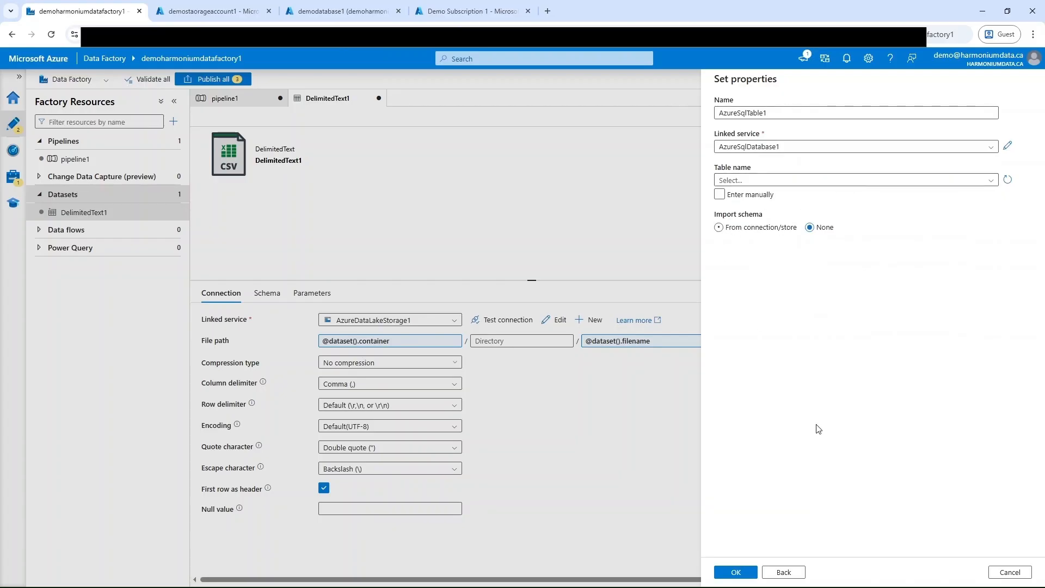
left_click(736, 572)
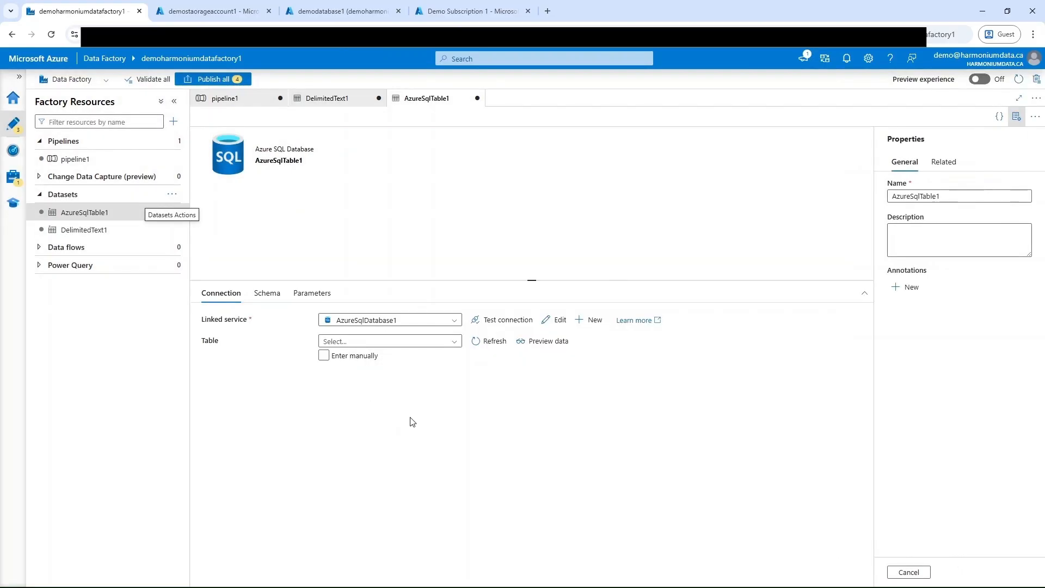
Step: Add a String parameter named table to the Azure SQL dataset
left_click(310, 295)
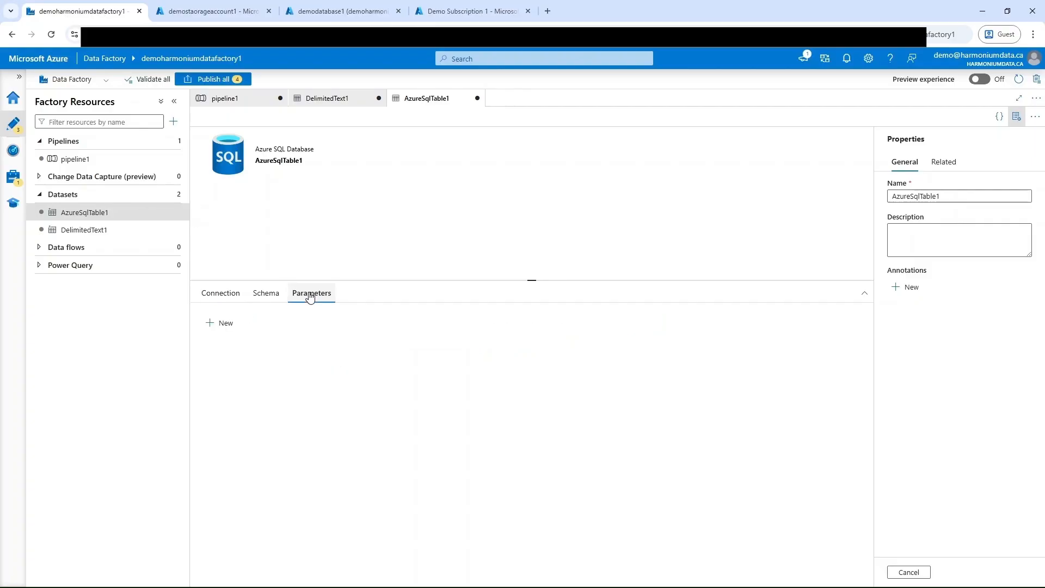
left_click(226, 324)
left_click(287, 361)
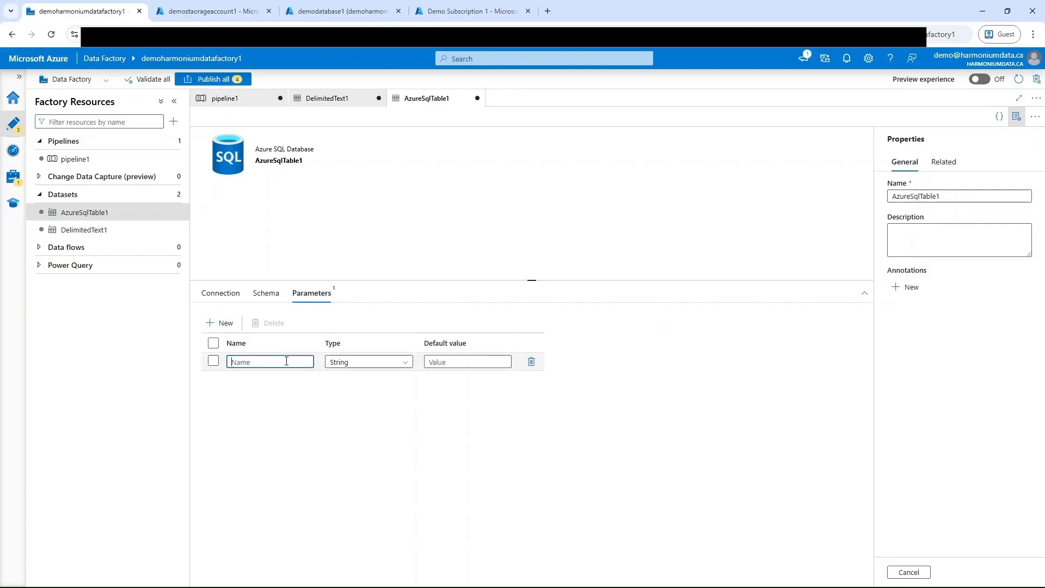
type("table")
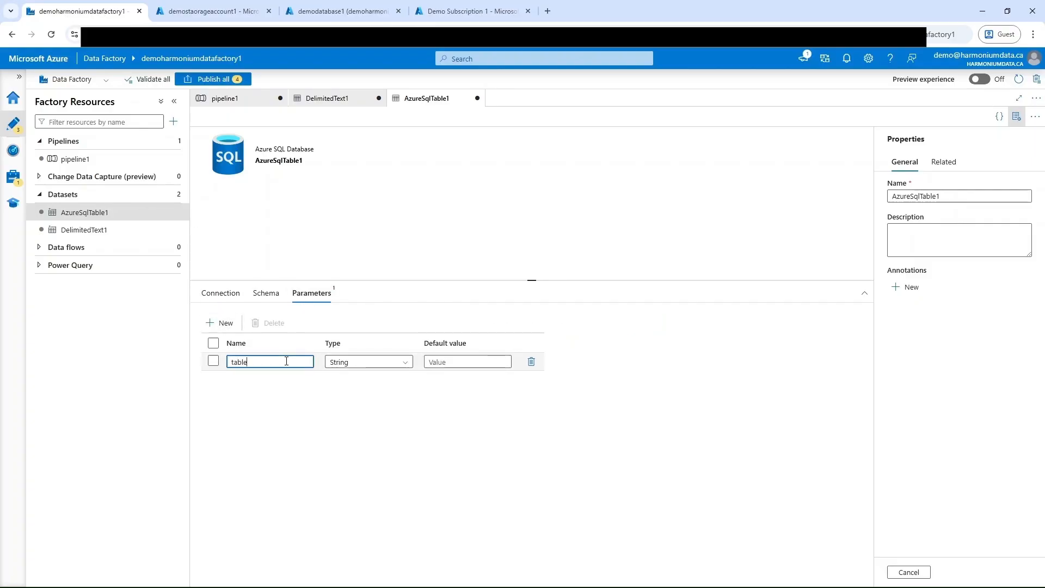
left_click(220, 294)
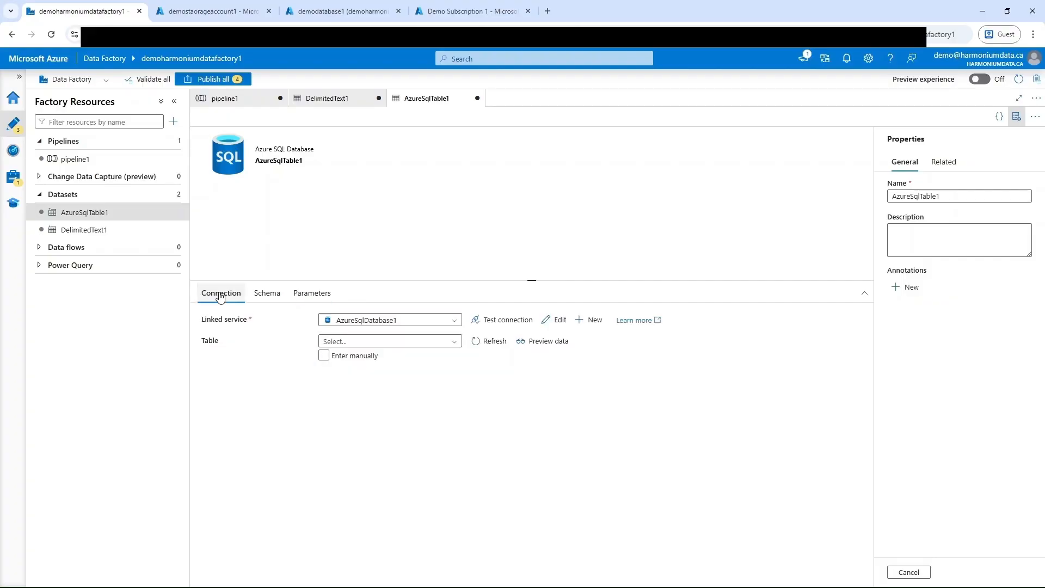
left_click(324, 359)
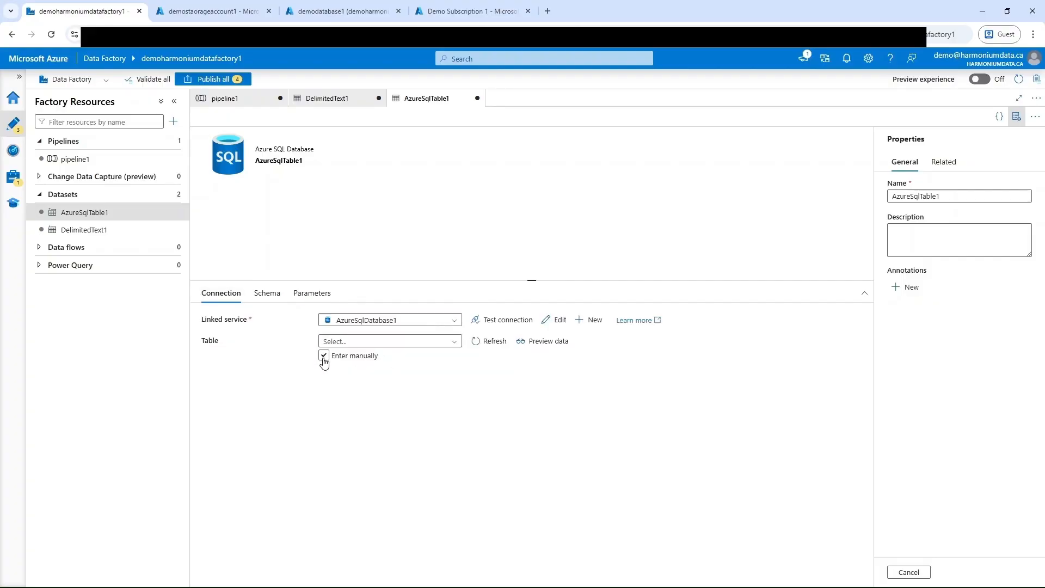
left_click(440, 341)
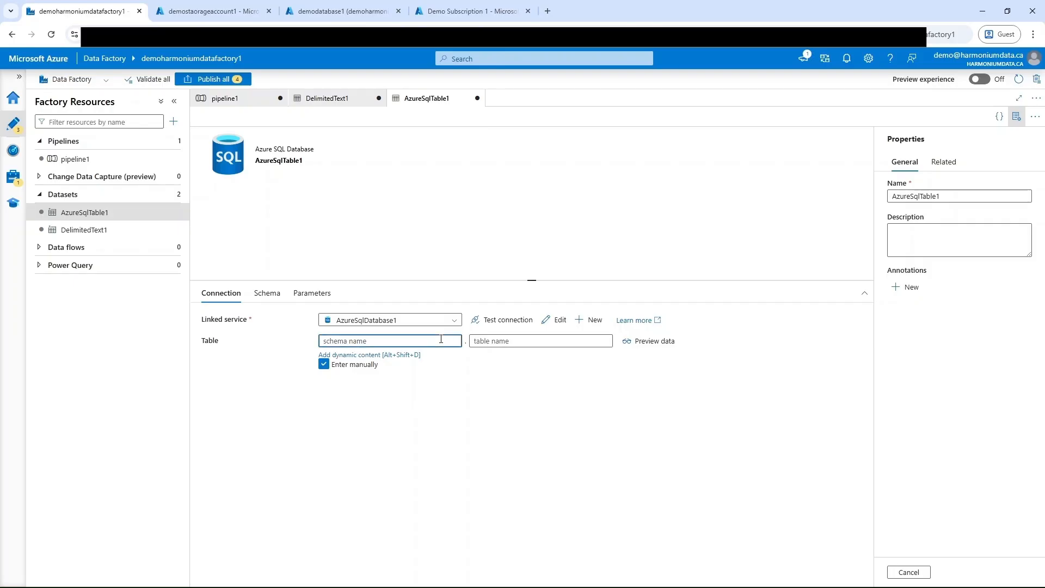
type("dbo")
left_click(506, 341)
left_click(520, 354)
left_click(738, 294)
left_click(740, 576)
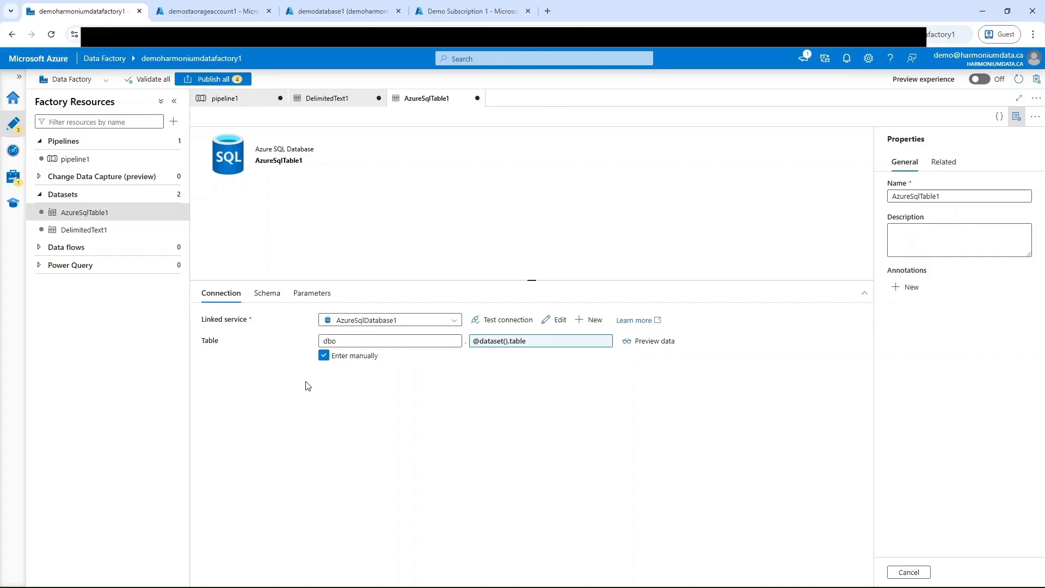
Step: Add a Copy data activity to the canvas of pipeline1
left_click(82, 159)
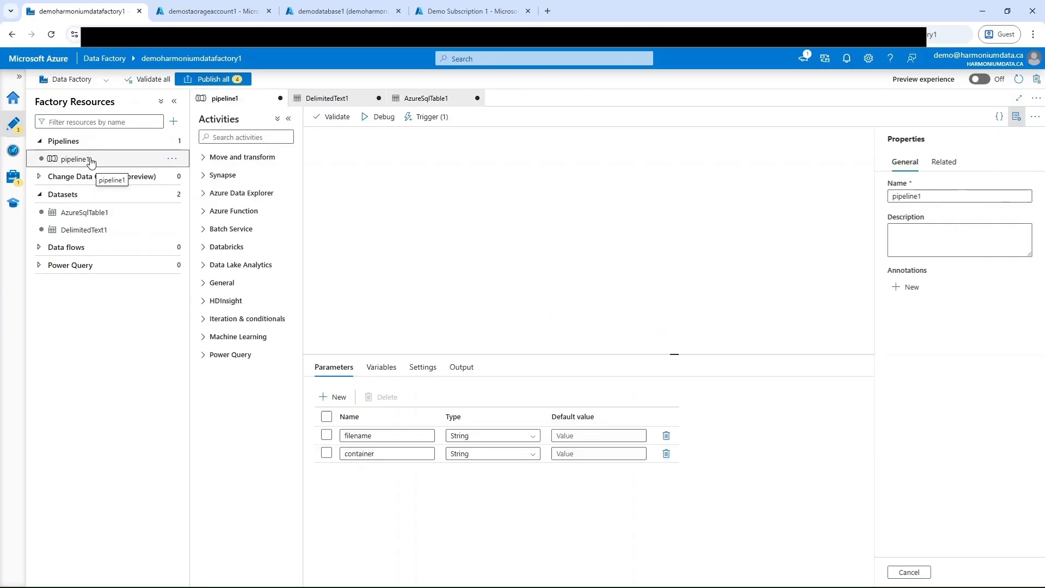
left_click(206, 158)
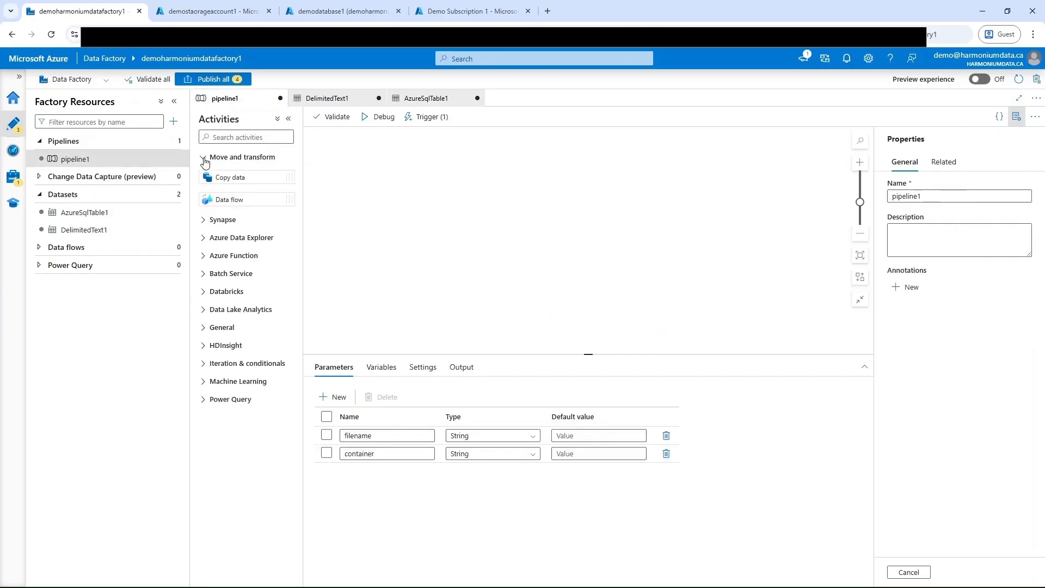
left_click_drag(235, 175, 549, 214)
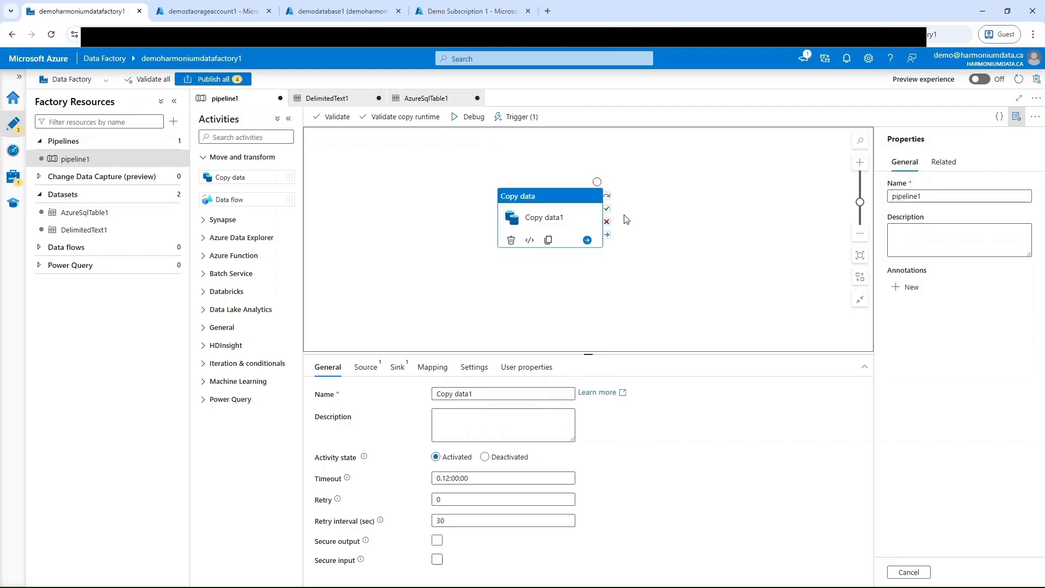
left_click(366, 367)
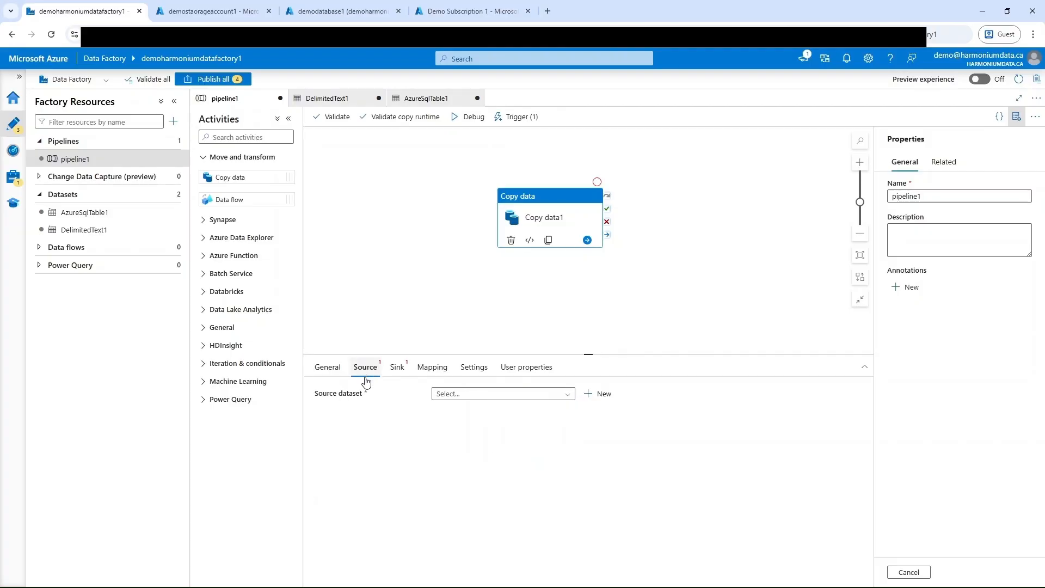
left_click(472, 394)
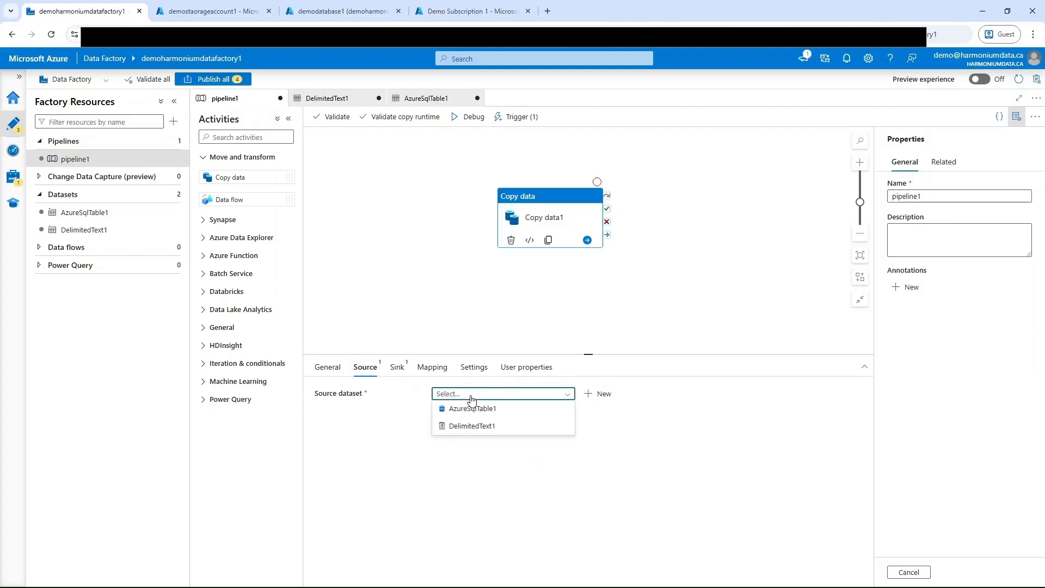
left_click(473, 427)
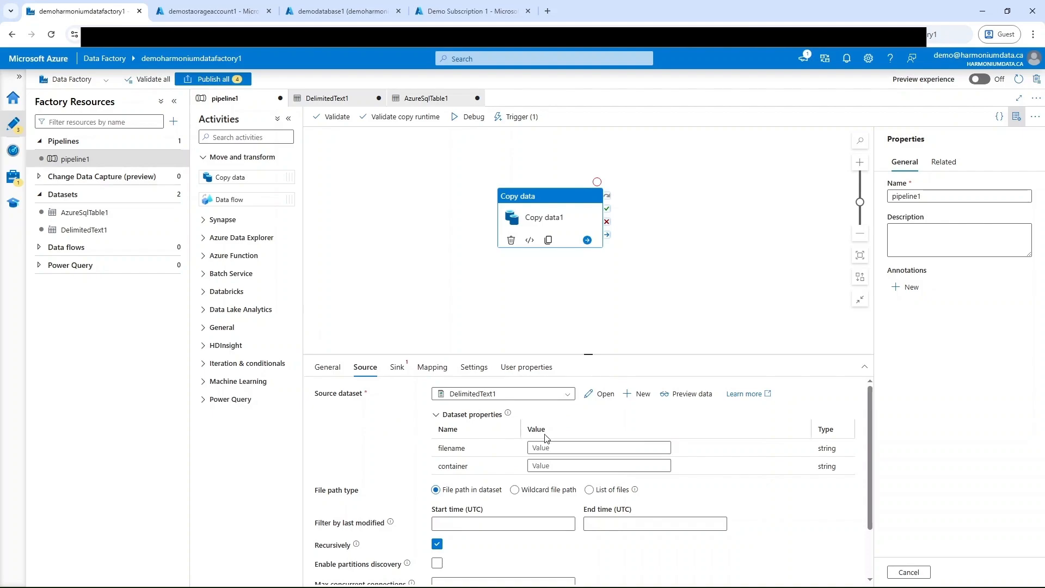
left_click(589, 449)
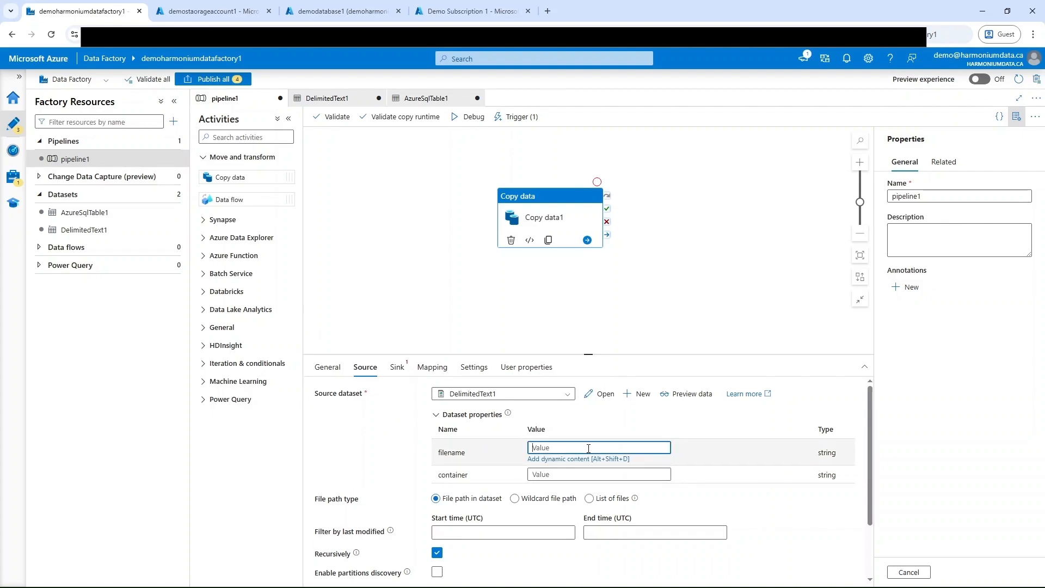
left_click(593, 460)
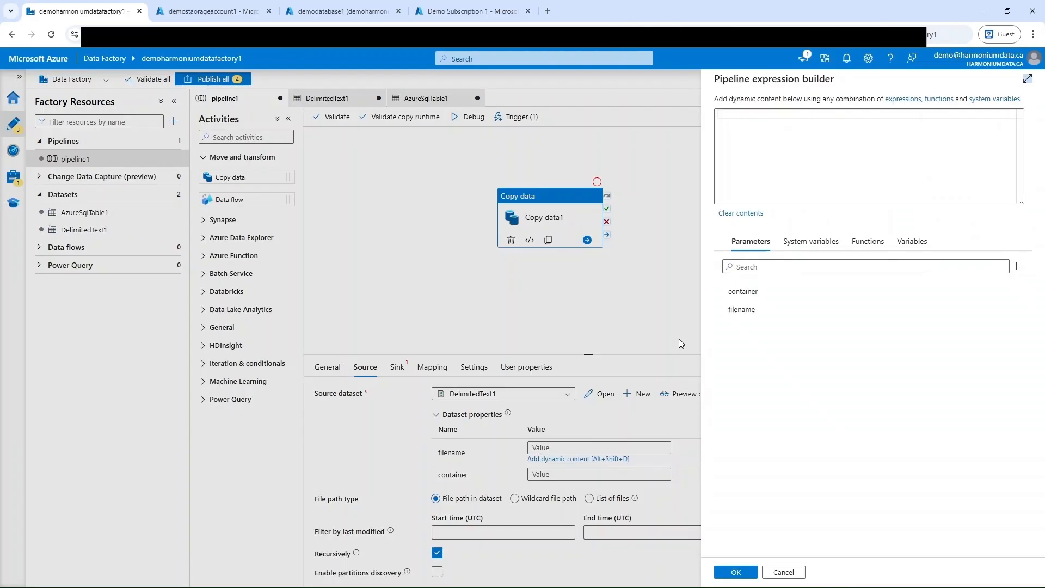
left_click(743, 309)
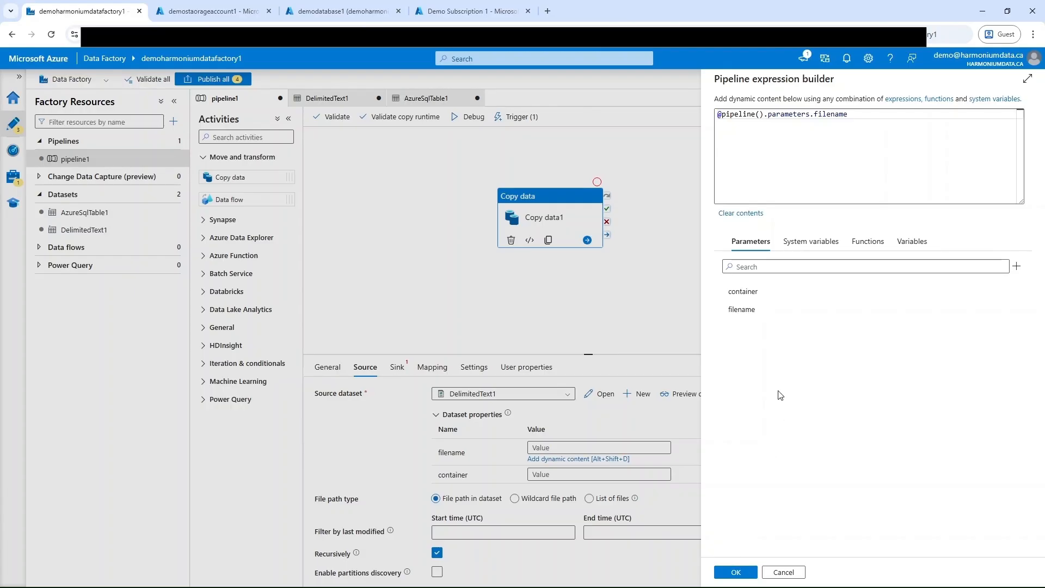
left_click(735, 573)
left_click(583, 466)
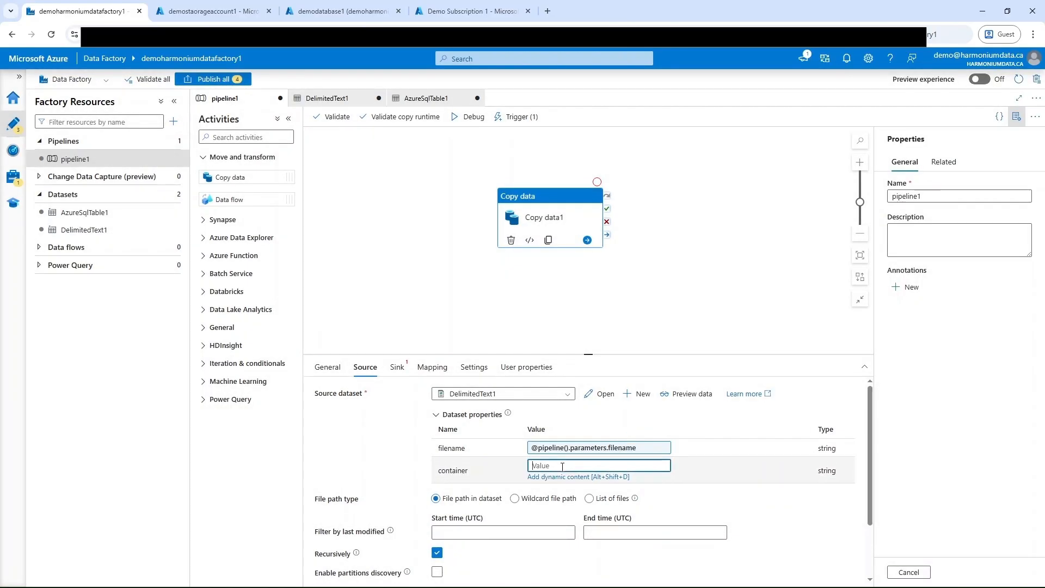
left_click(585, 477)
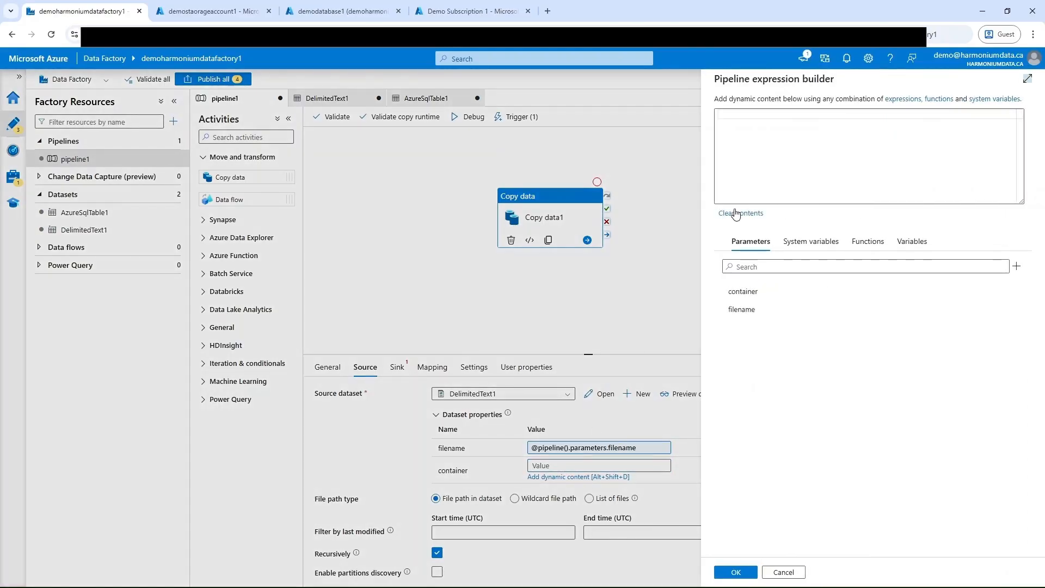
left_click(759, 297)
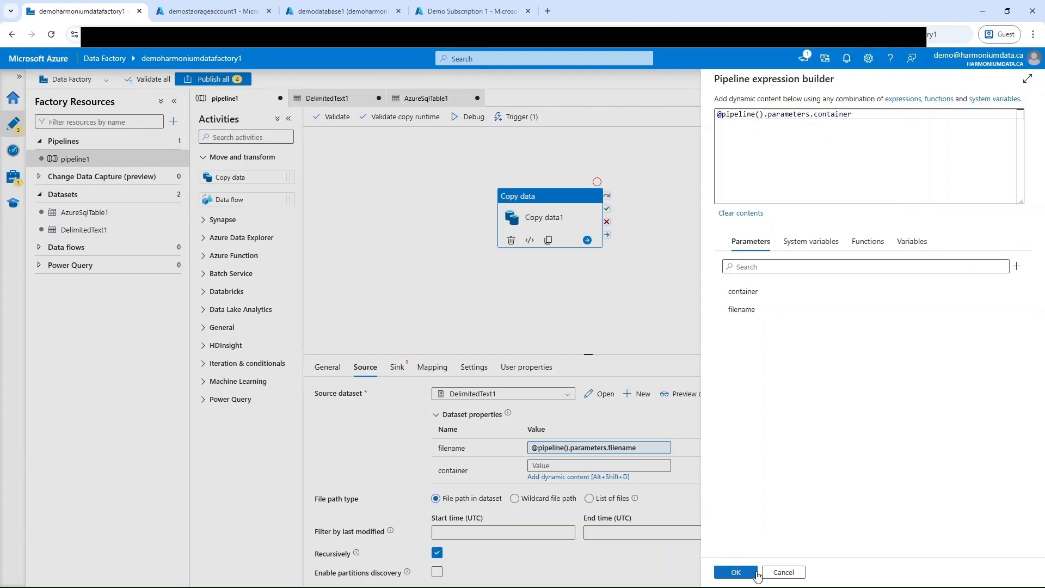
left_click(736, 572)
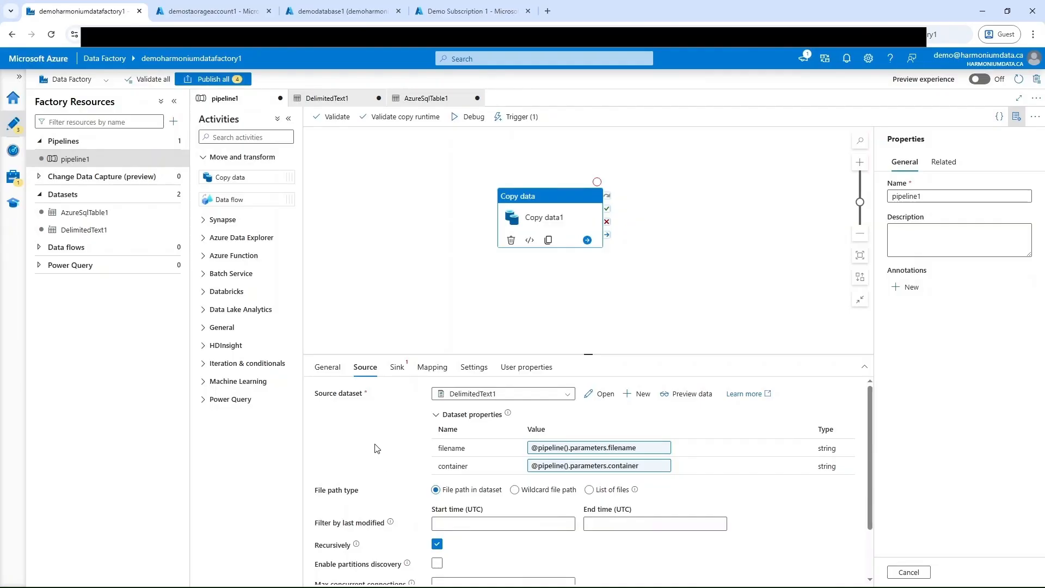
left_click(397, 368)
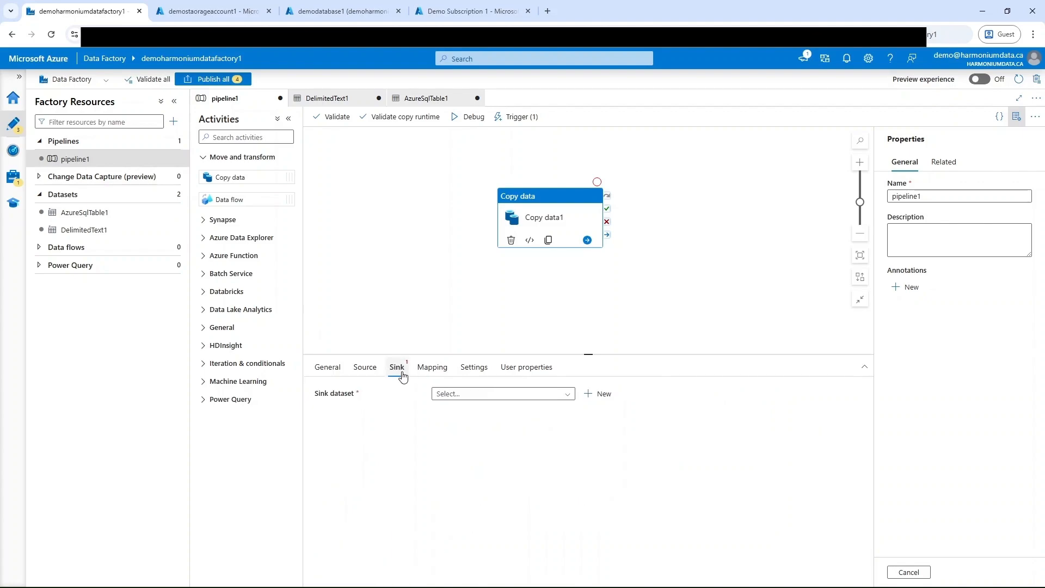
left_click(531, 403)
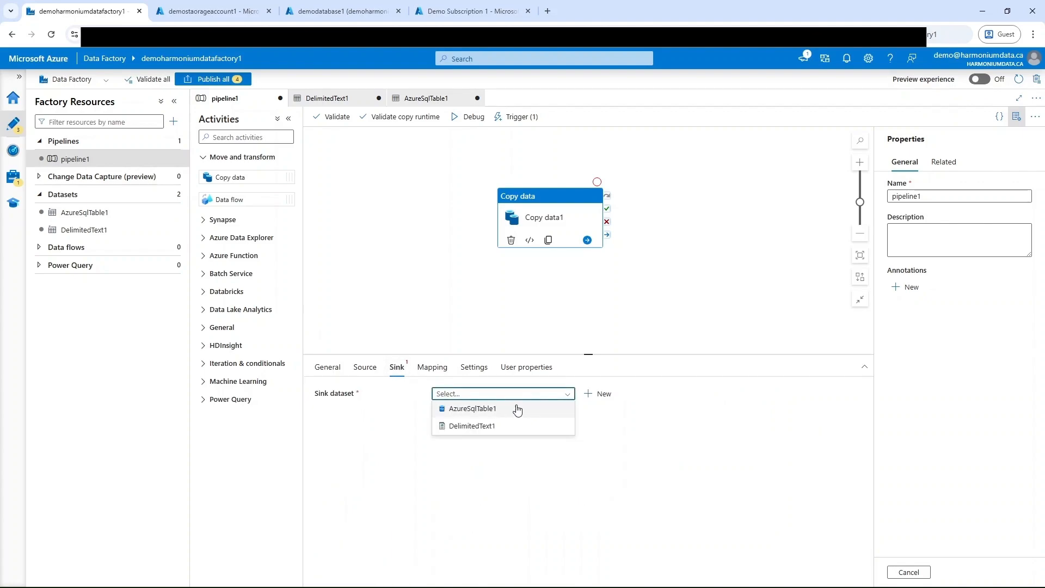
left_click(490, 411)
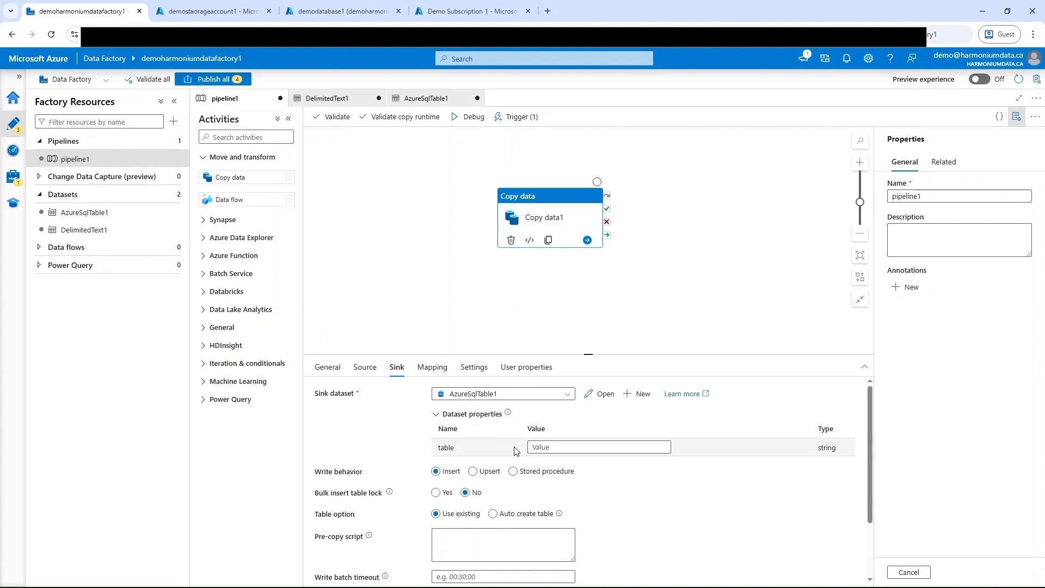
left_click(549, 447)
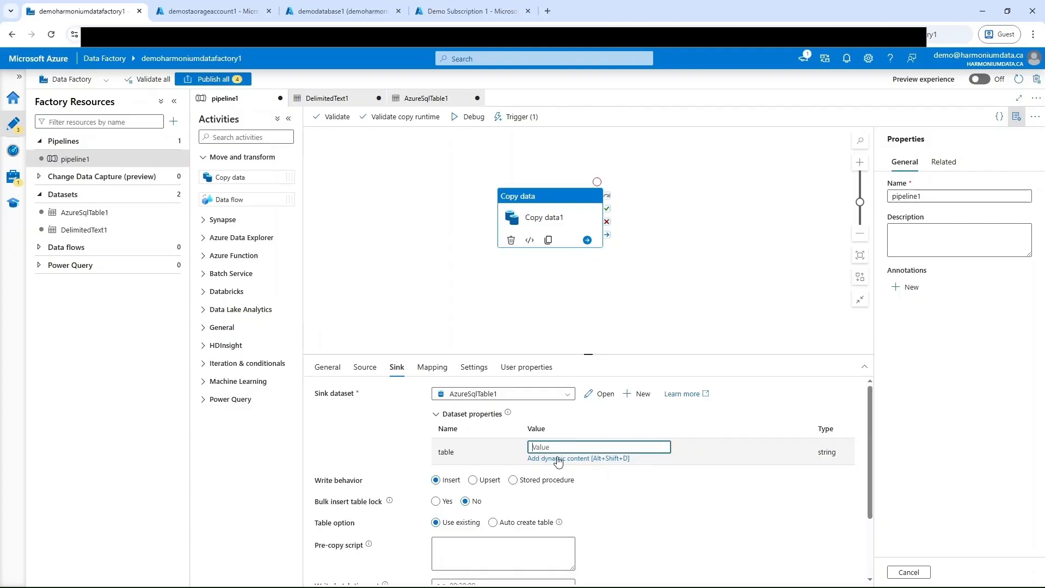
left_click(558, 459)
left_click(744, 293)
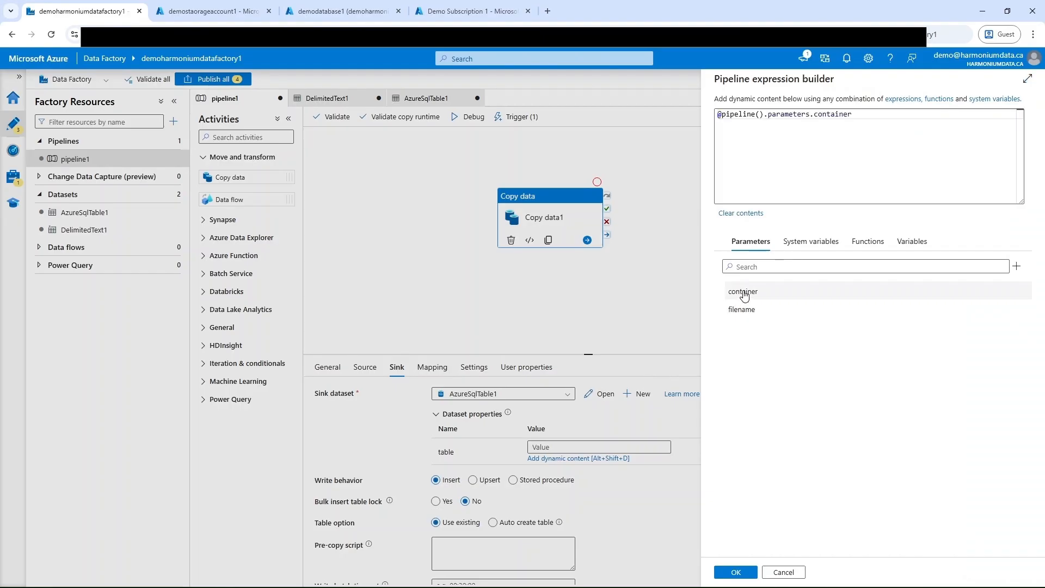
left_click(751, 572)
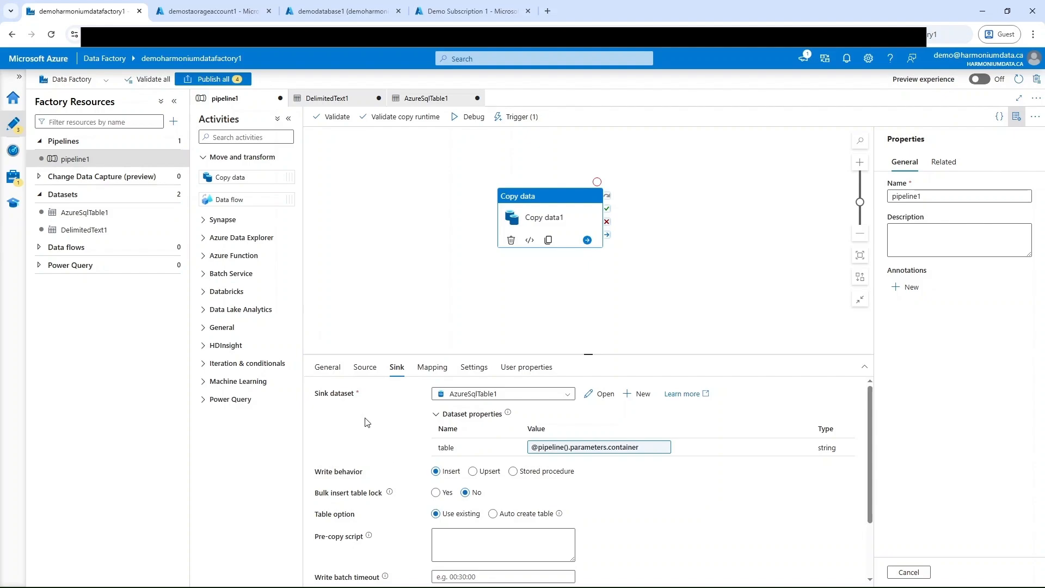
left_click(493, 514)
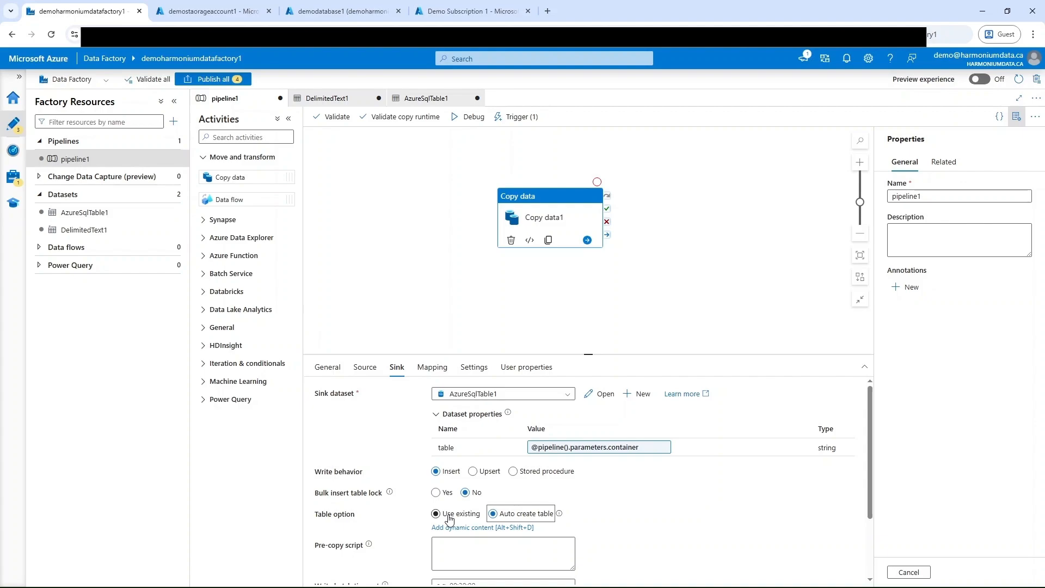
left_click(505, 553)
scroll(390, 521, "down", 1)
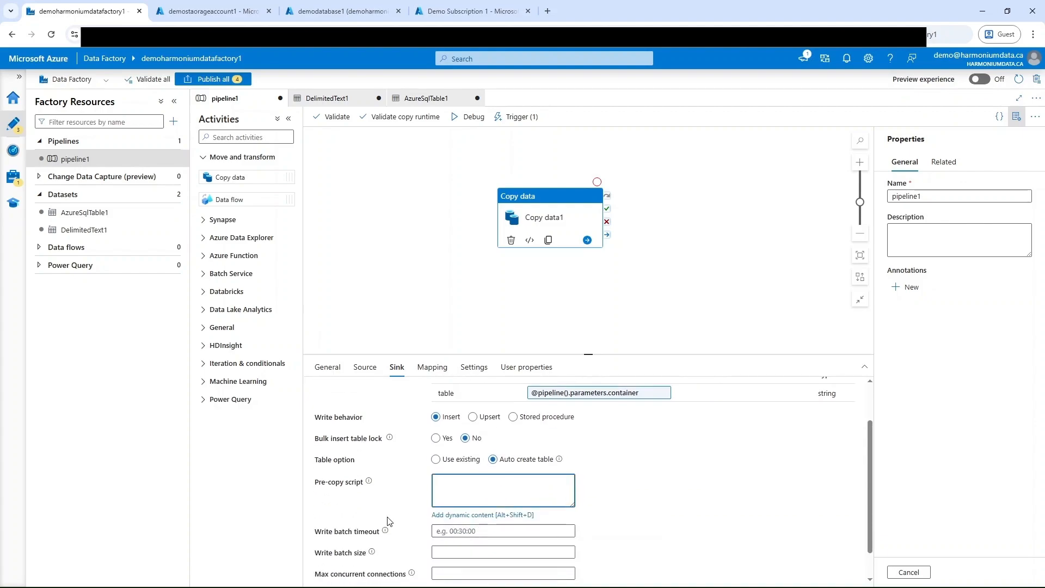
left_click(506, 515)
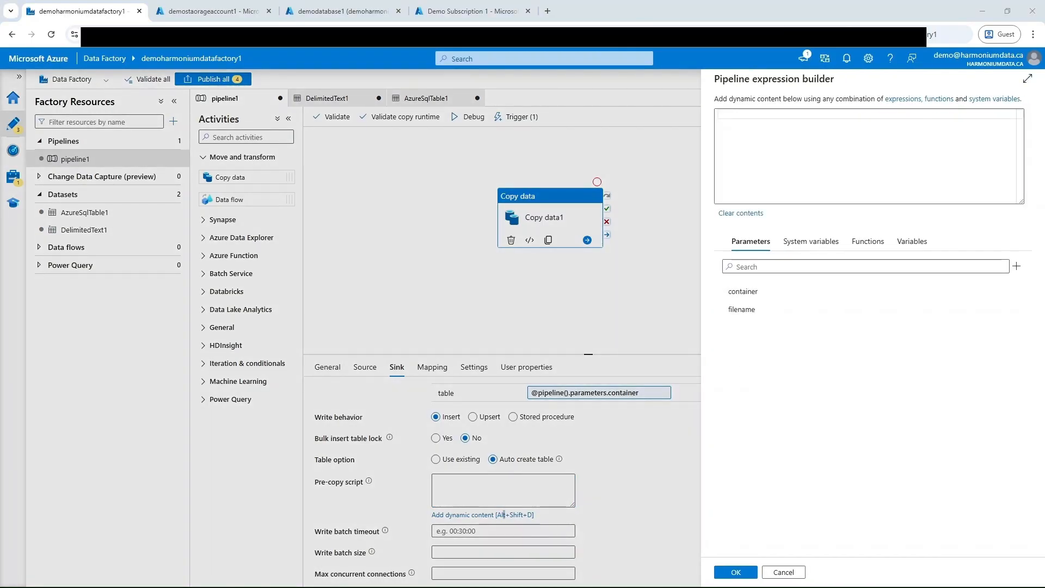
left_click(809, 129)
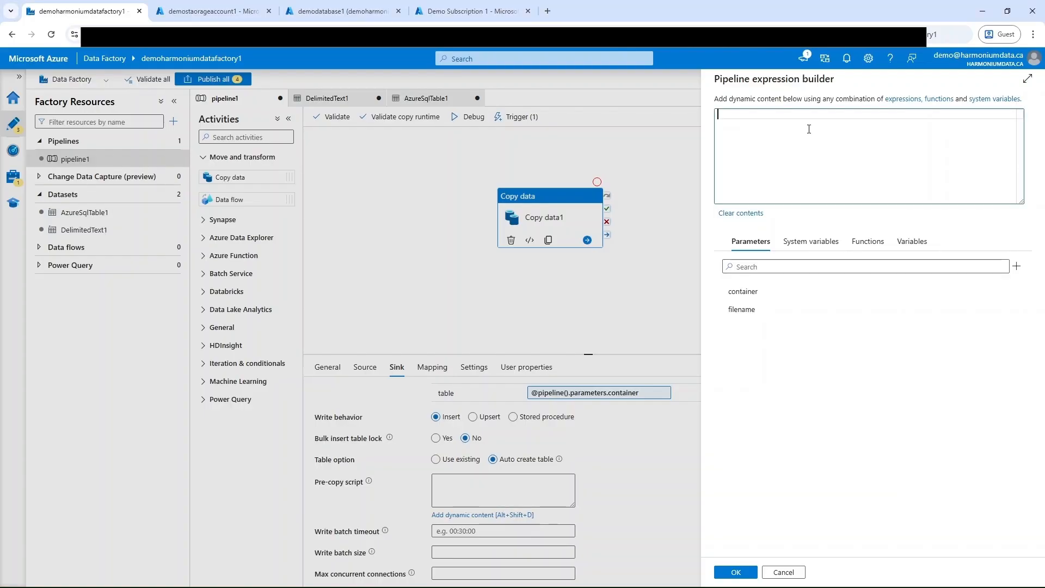
key("ctrl+v")
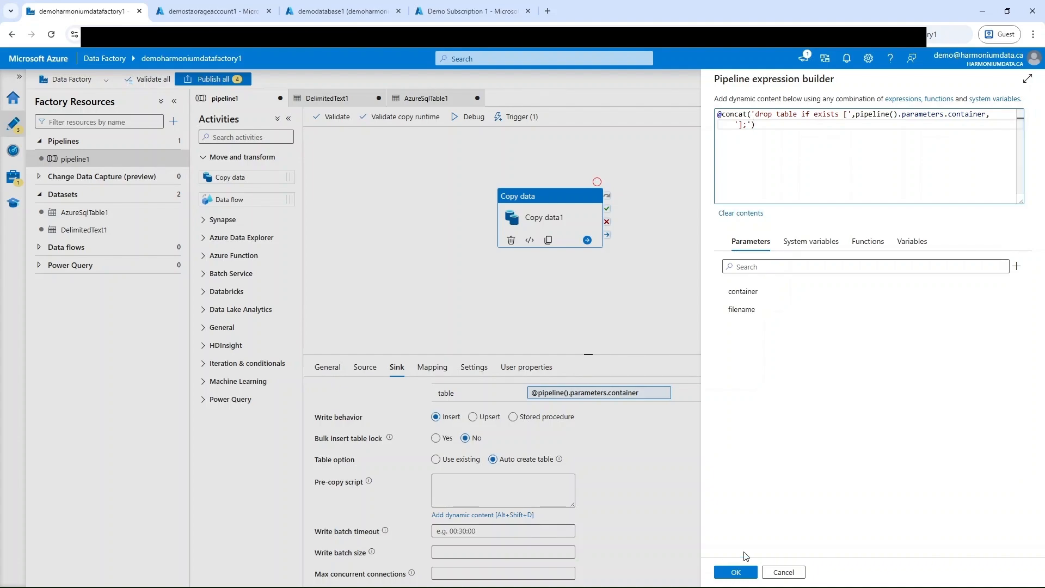
left_click(736, 573)
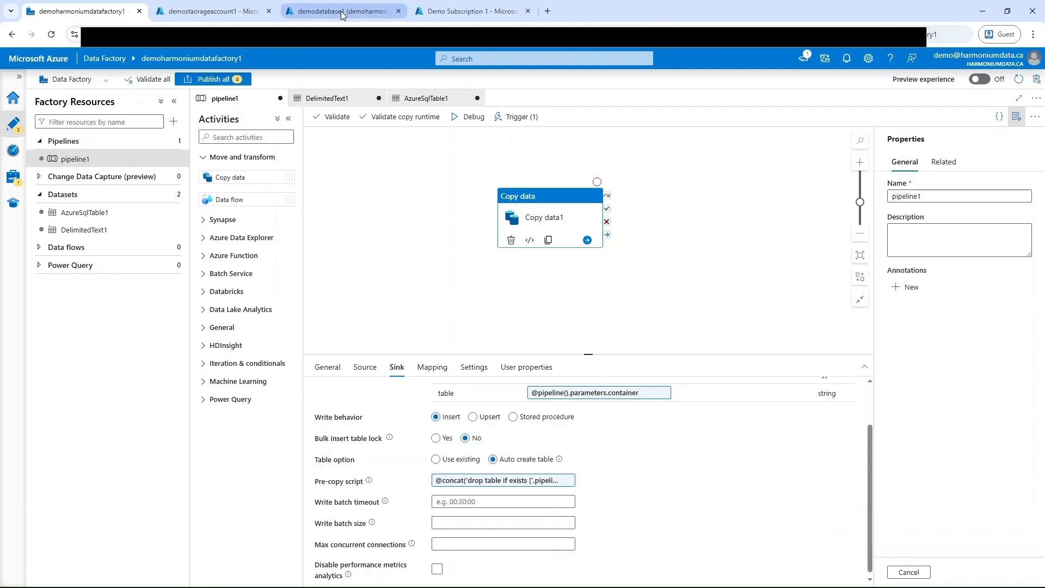
Step: Check the registration status of the Microsoft.EventGrid resource provider in Demo Subscription 1, filtering the providers by eventgrid
left_click(472, 13)
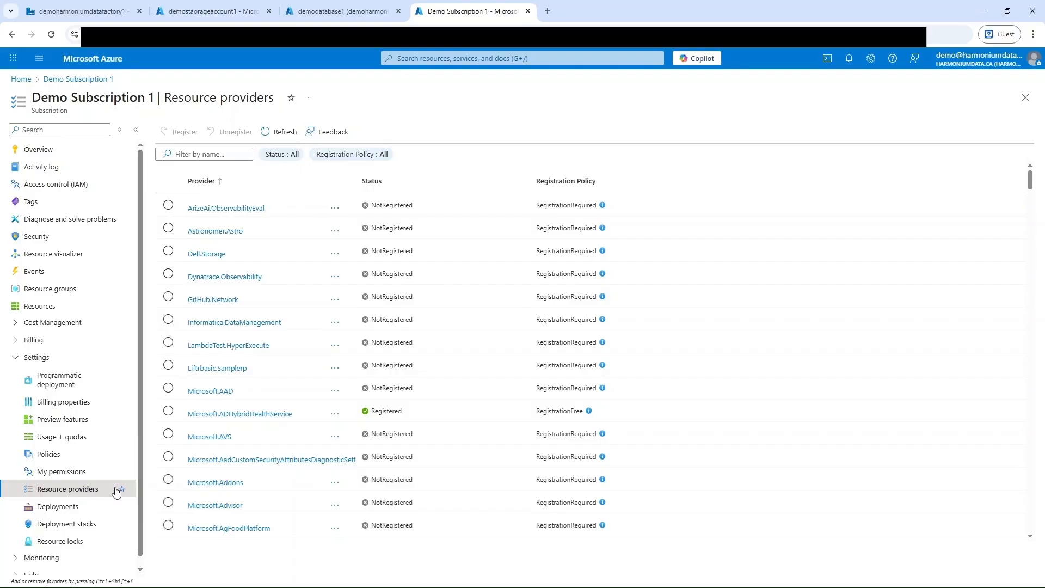
left_click(224, 155)
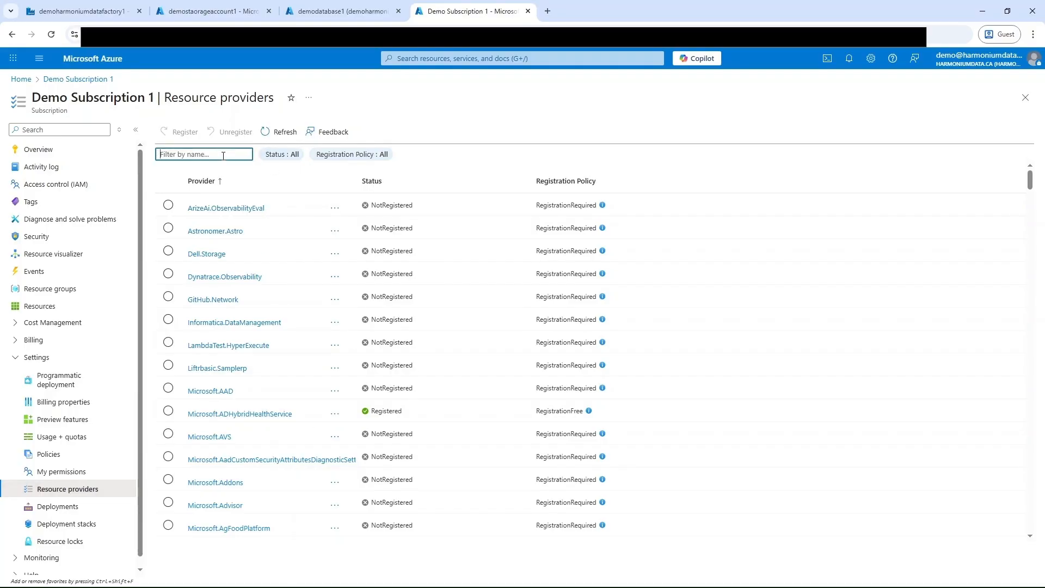
type("eventgrid")
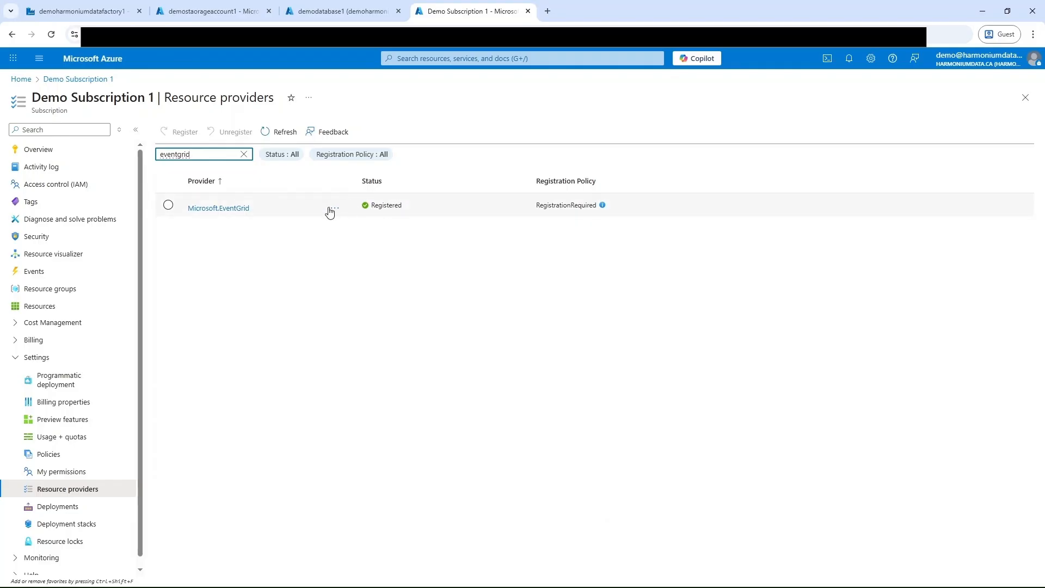
left_click(169, 205)
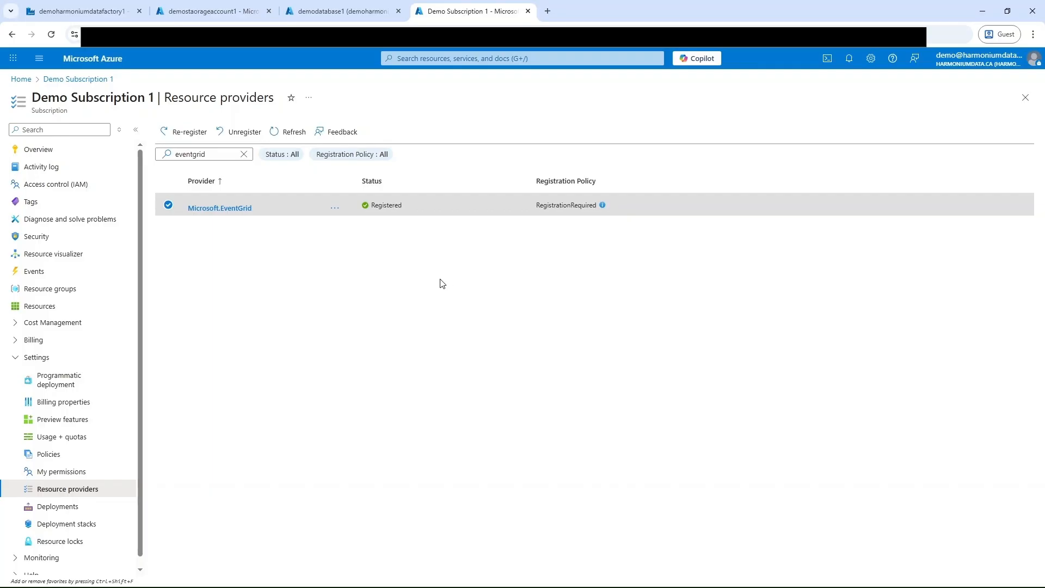
Step: Look up the managed identity name in the data factory's AzureSqlDatabase1 linked service
left_click(361, 12)
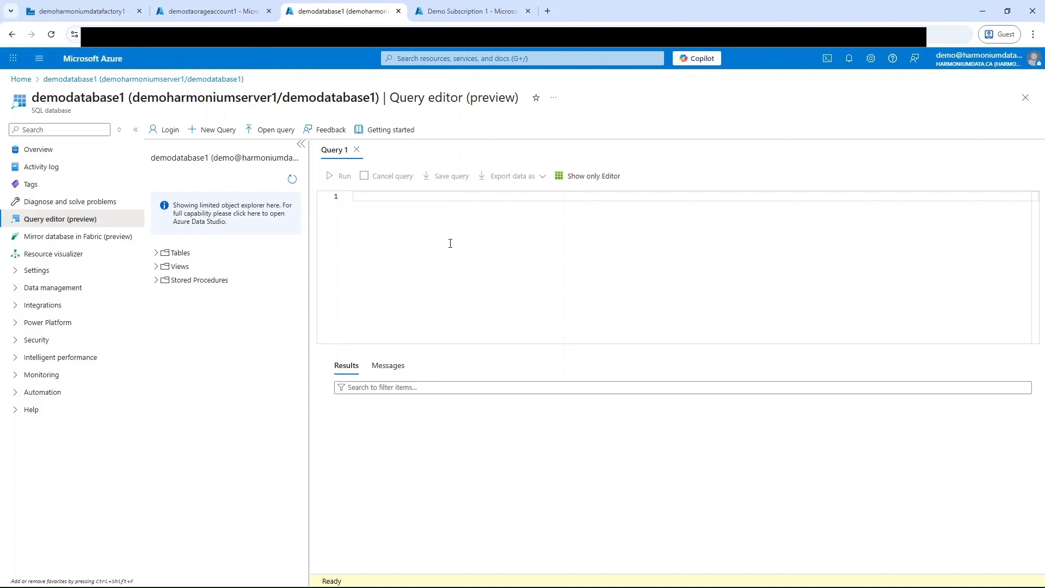
left_click(113, 15)
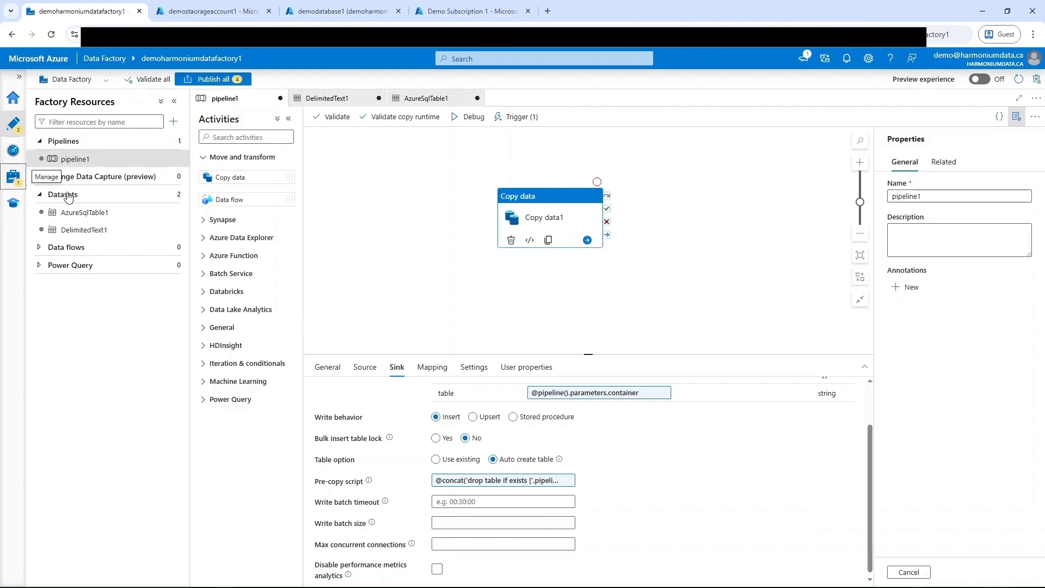
left_click(13, 176)
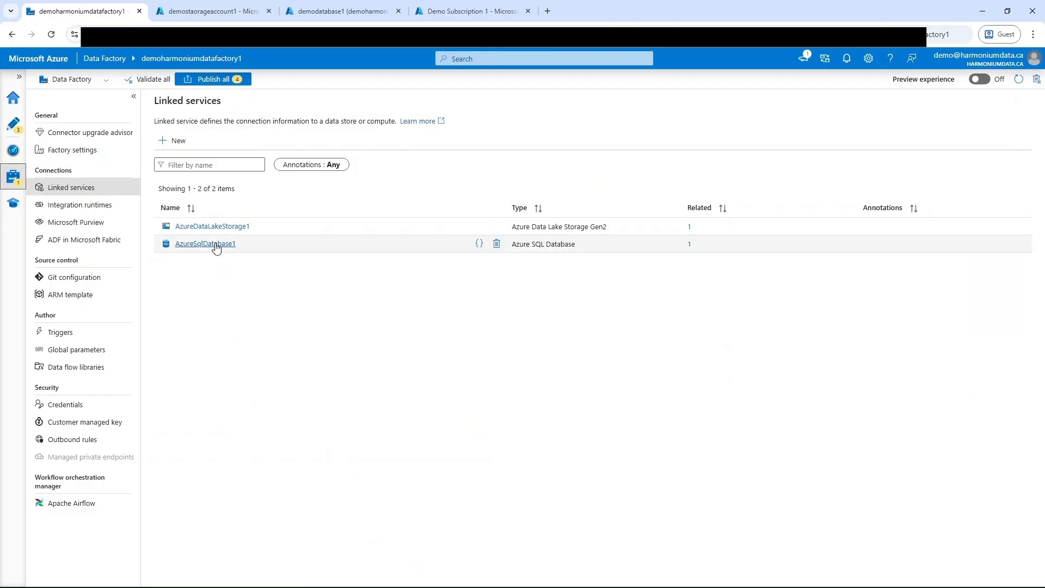
left_click(206, 244)
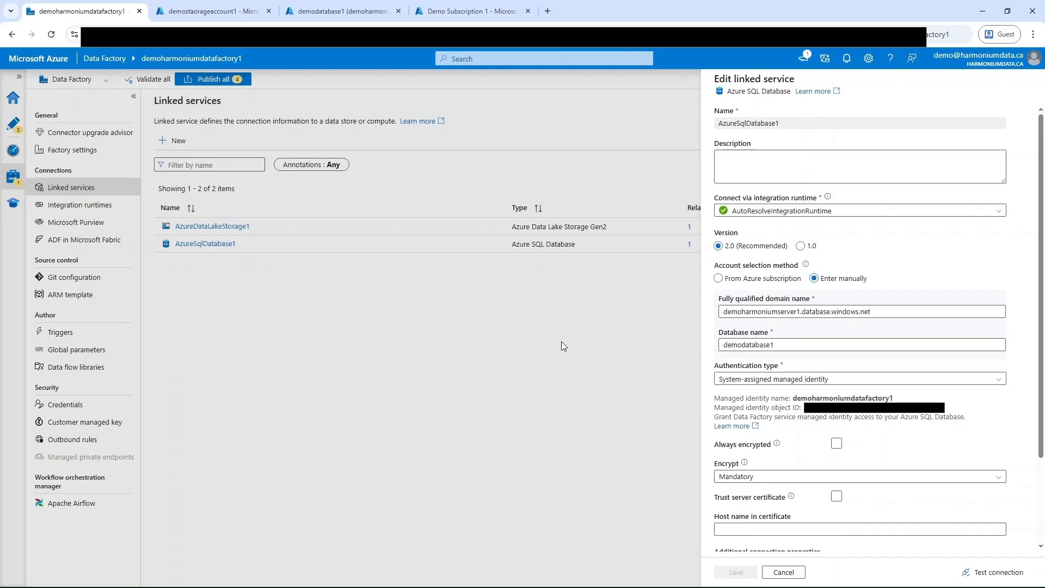
Step: Run the query "alter role db_ddladmin add member [demoharmoniumdatafactory1]" in the query editor of demodatabase1
mouse_move(888, 400)
left_click(340, 18)
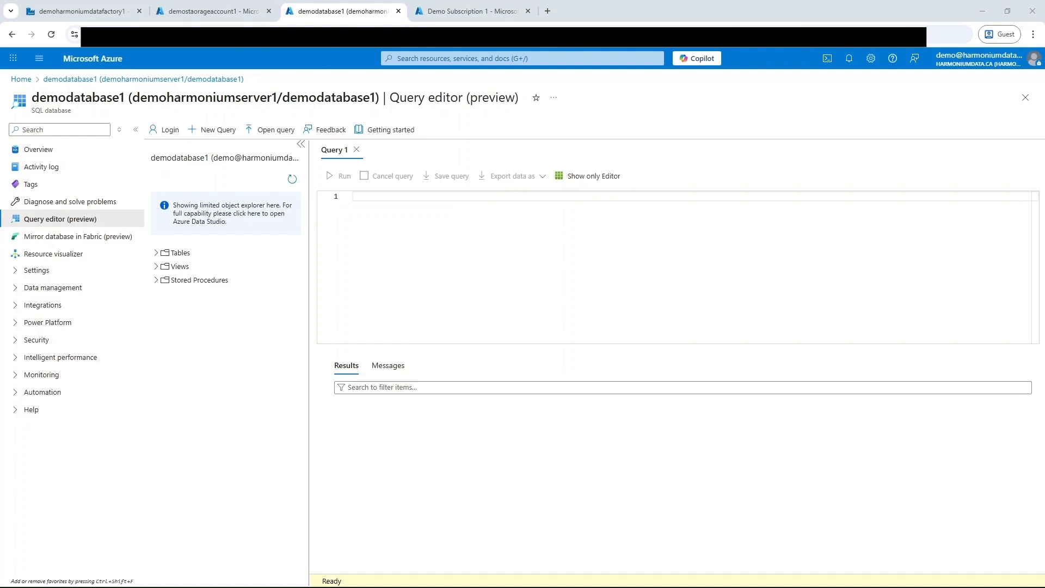
key("ctrl+v")
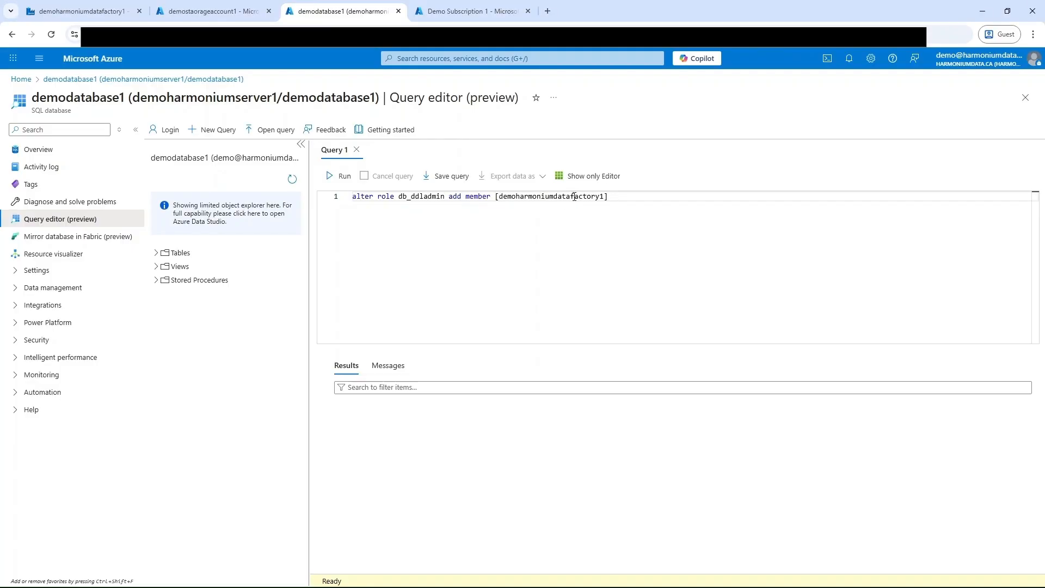
left_click(347, 178)
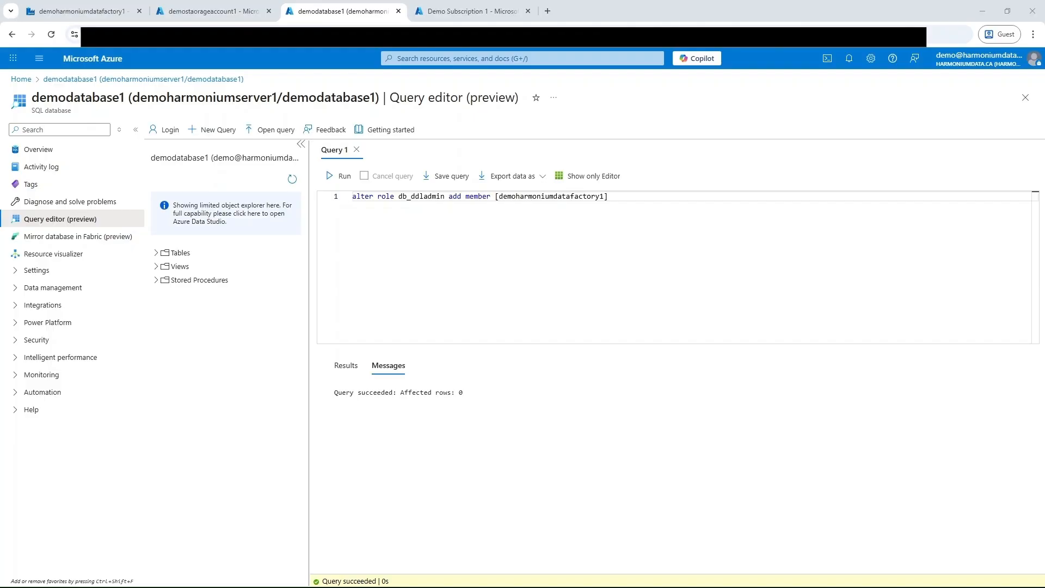
Step: Change the role in the query to db_datareader and run it to add the data factory as a member
left_click_drag(353, 197, 398, 196)
left_click(445, 197)
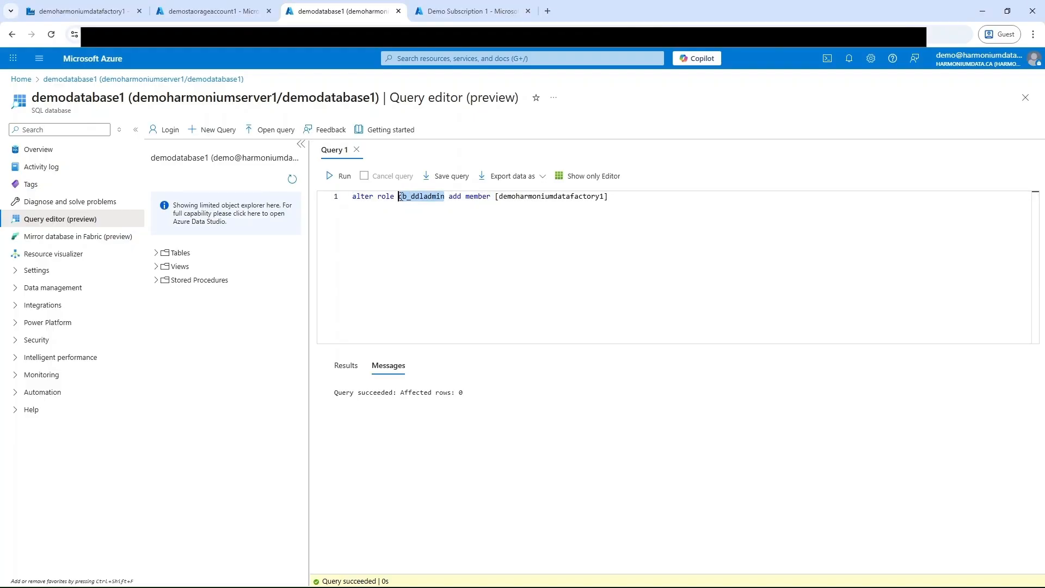
type("db_datareader")
left_click(342, 176)
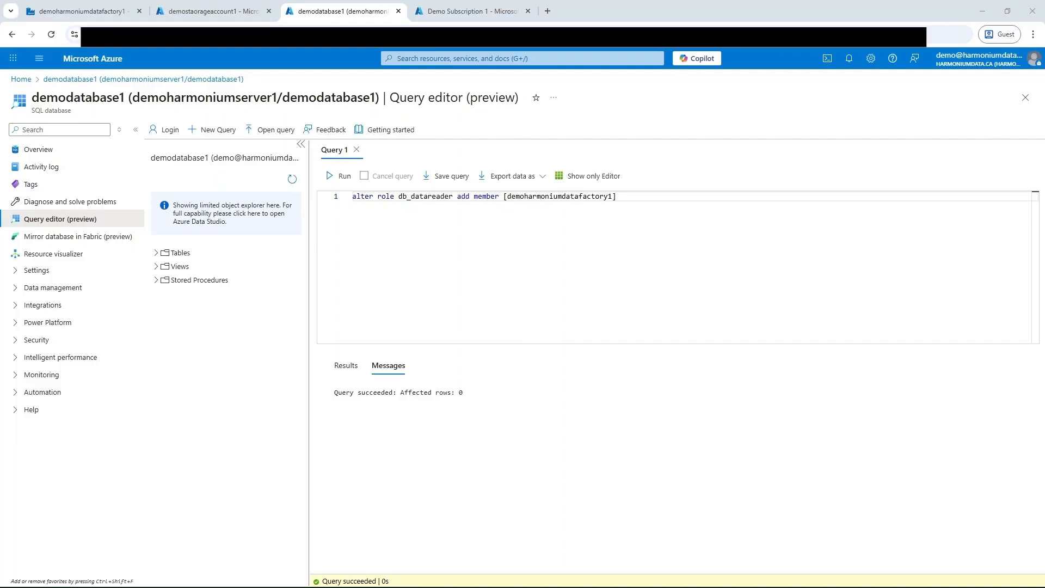
Step: Replace the role in the query with db_datawriter and run it for demoharmoniumdatafactory1
left_click_drag(454, 197, 398, 197)
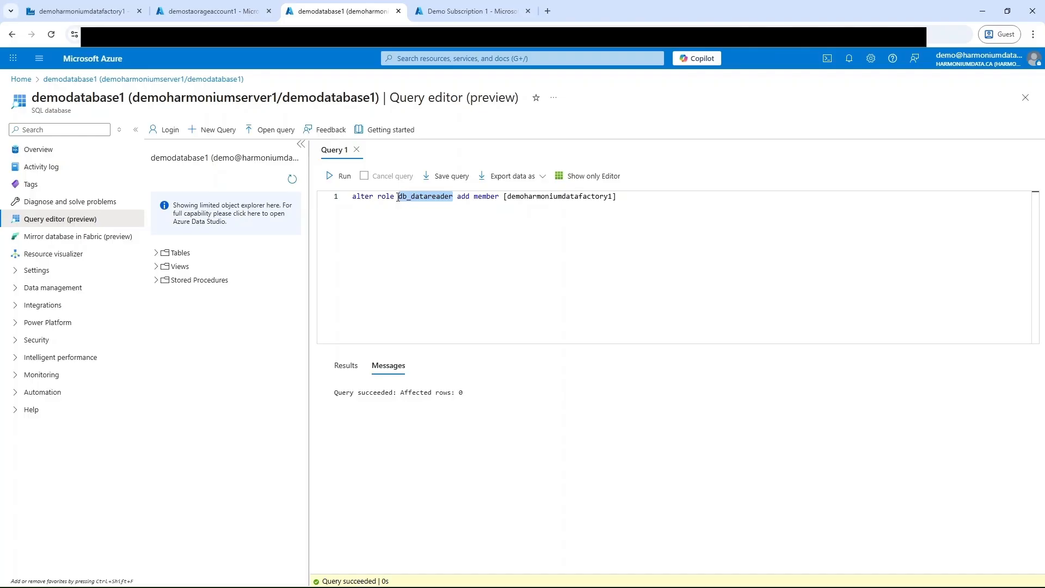
key("ctrl+v")
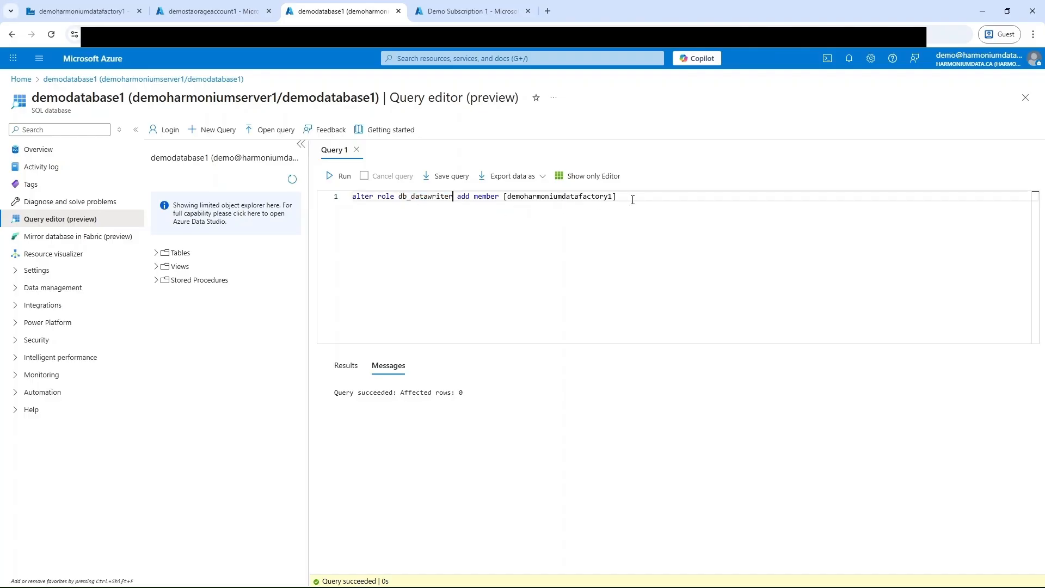
left_click(339, 176)
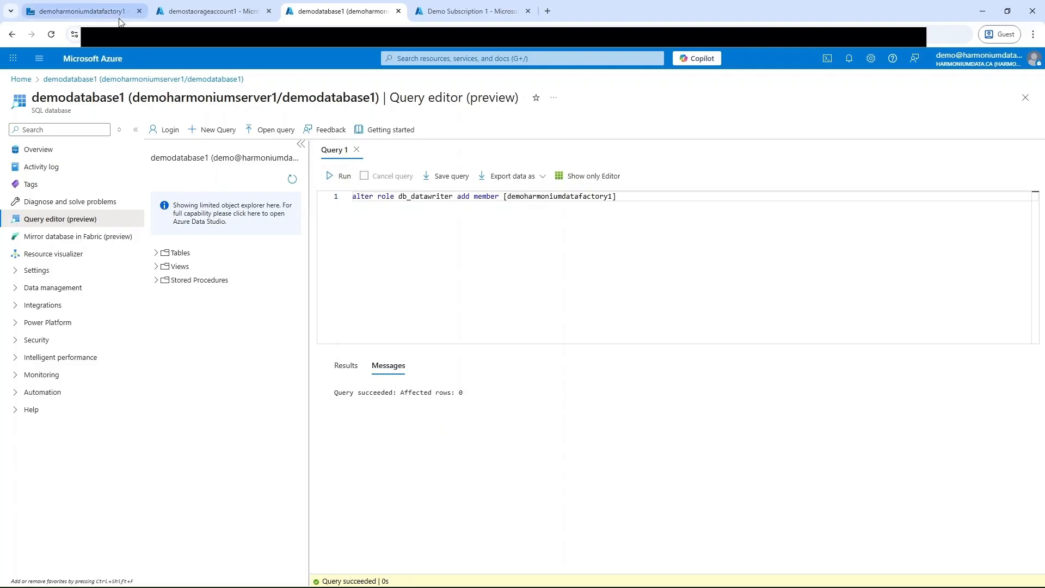
Step: Check the status of trigger1 in the data factory's trigger list and publish all pending changes
left_click(82, 11)
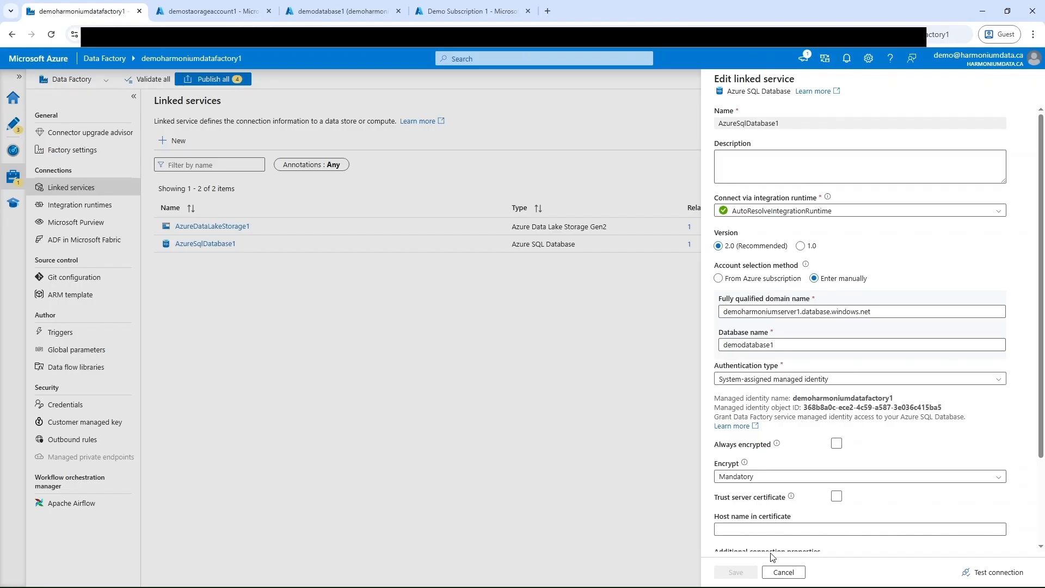
left_click(783, 573)
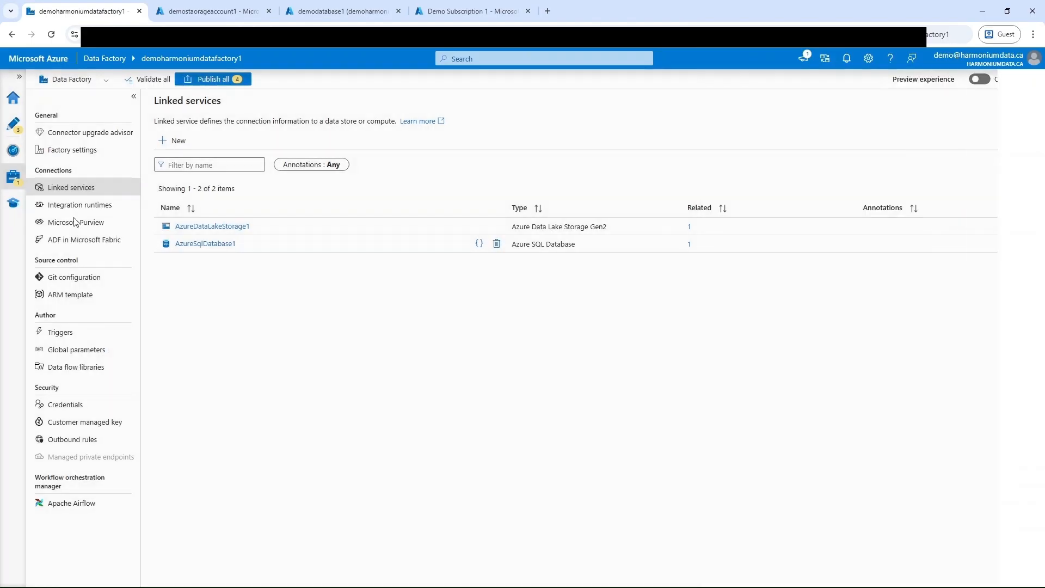
left_click(18, 134)
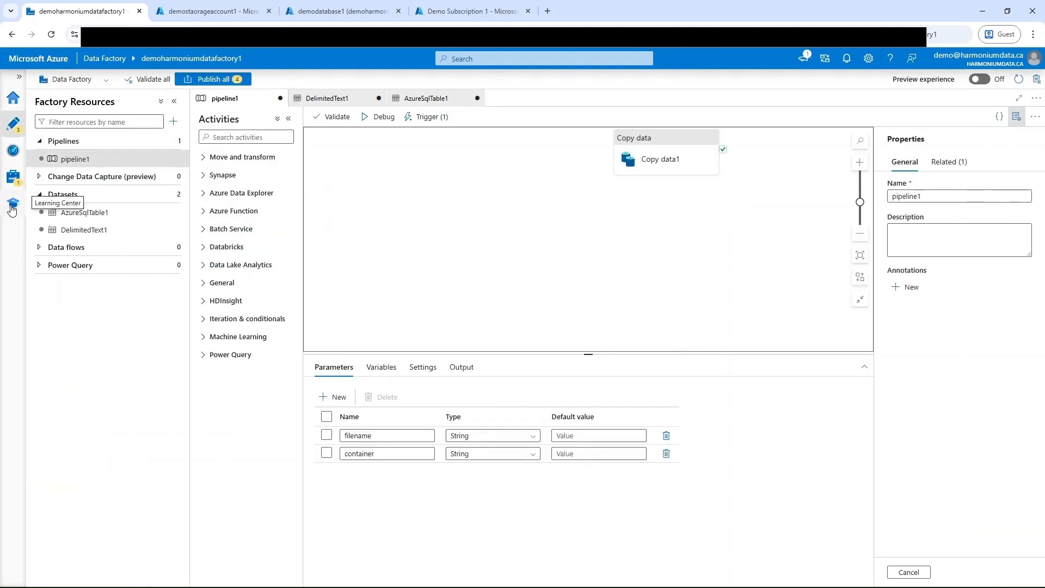
left_click(15, 181)
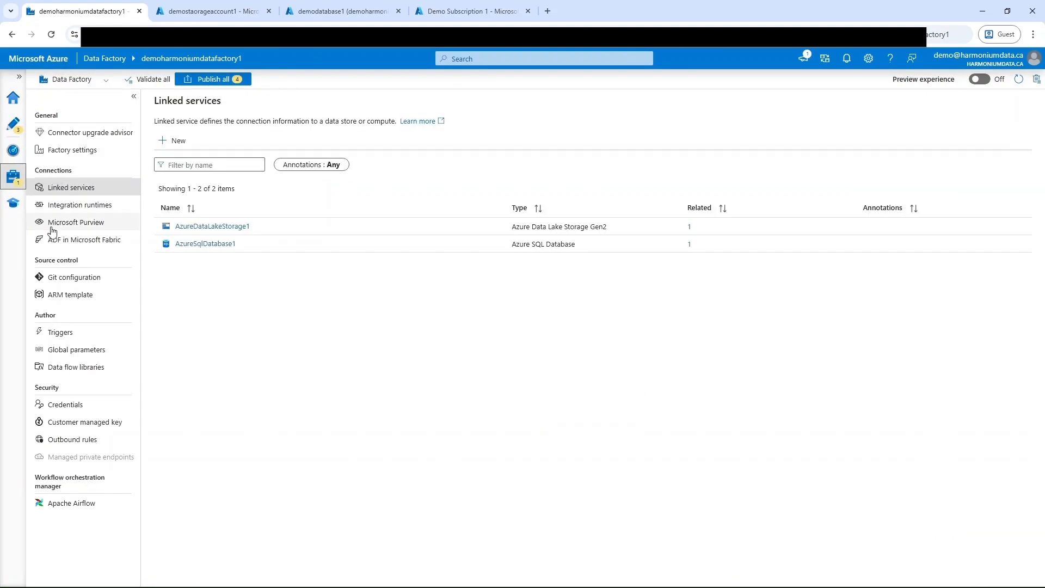
left_click(77, 334)
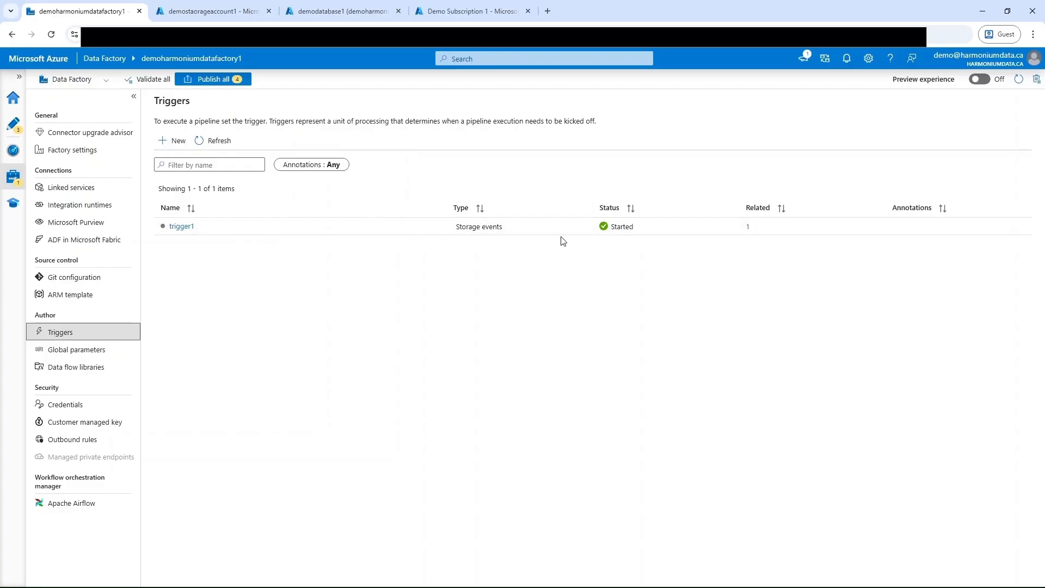
left_click(236, 85)
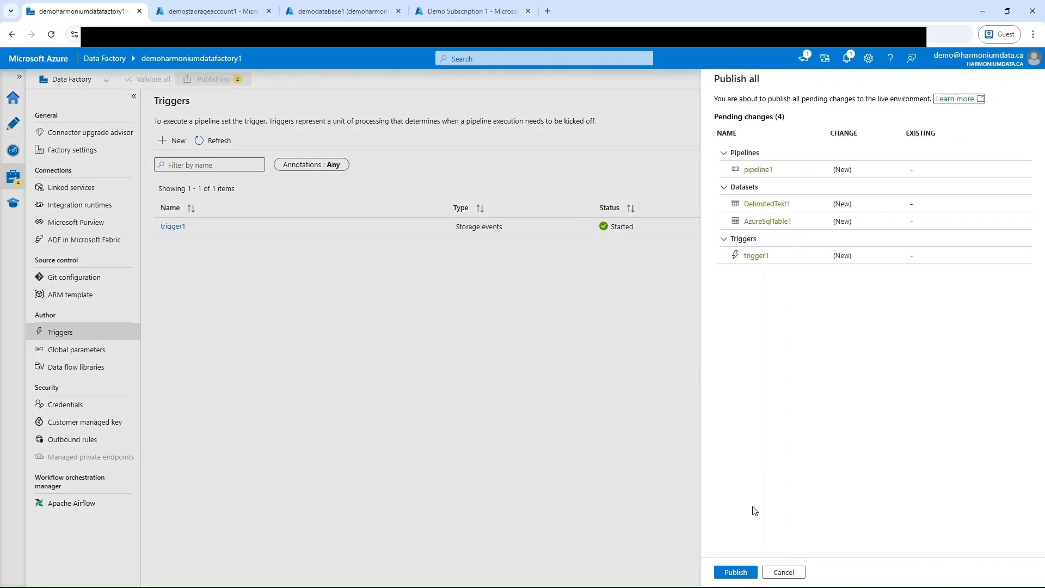
left_click(752, 574)
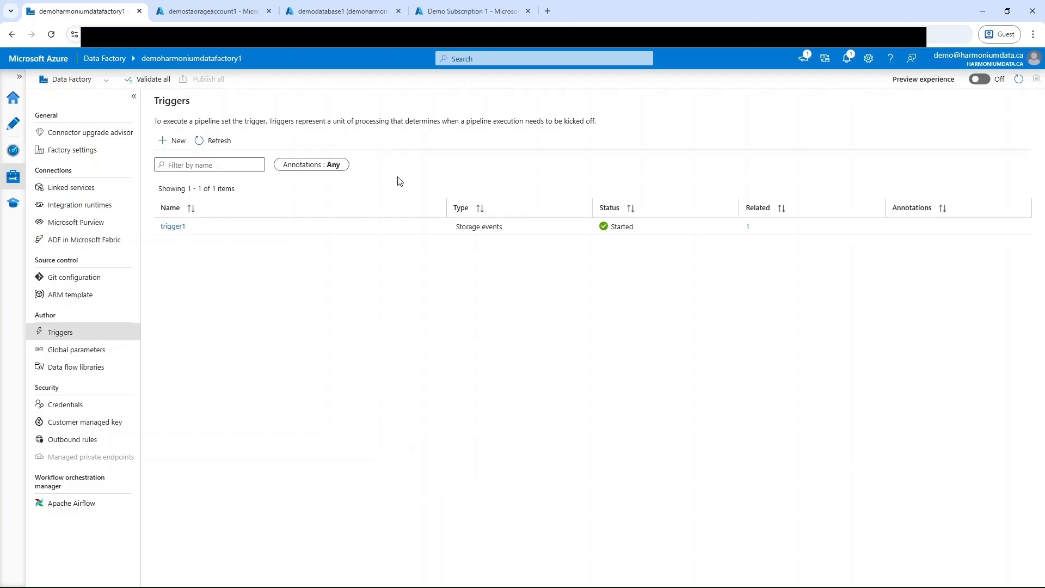
Step: Create a container named demo-container1 in the storage account demostaorageaccount1 and open it
left_click(206, 14)
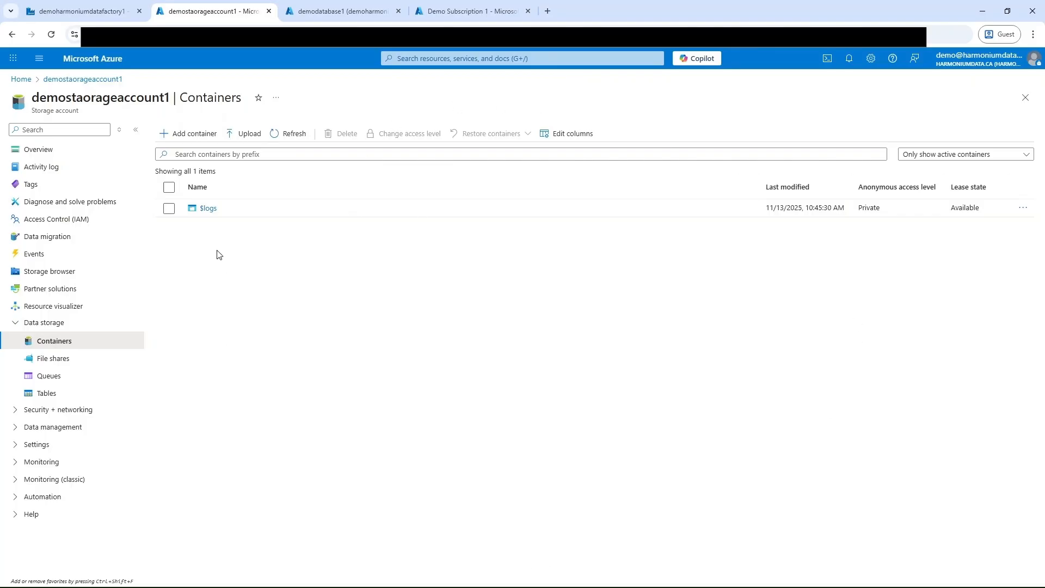
left_click(196, 134)
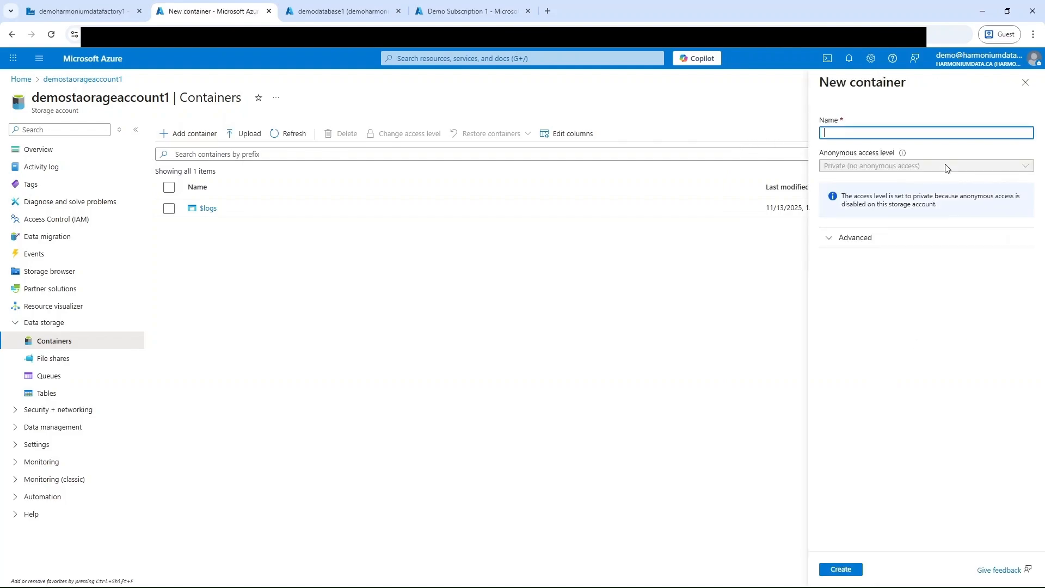
type("demo_container1")
left_click(846, 133)
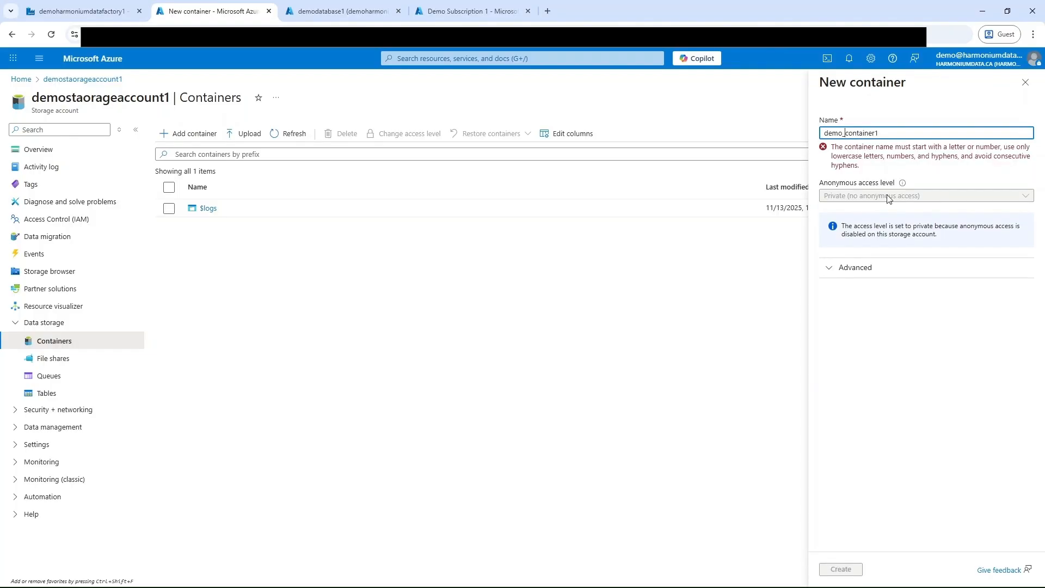
key("BackSpace")
type("-")
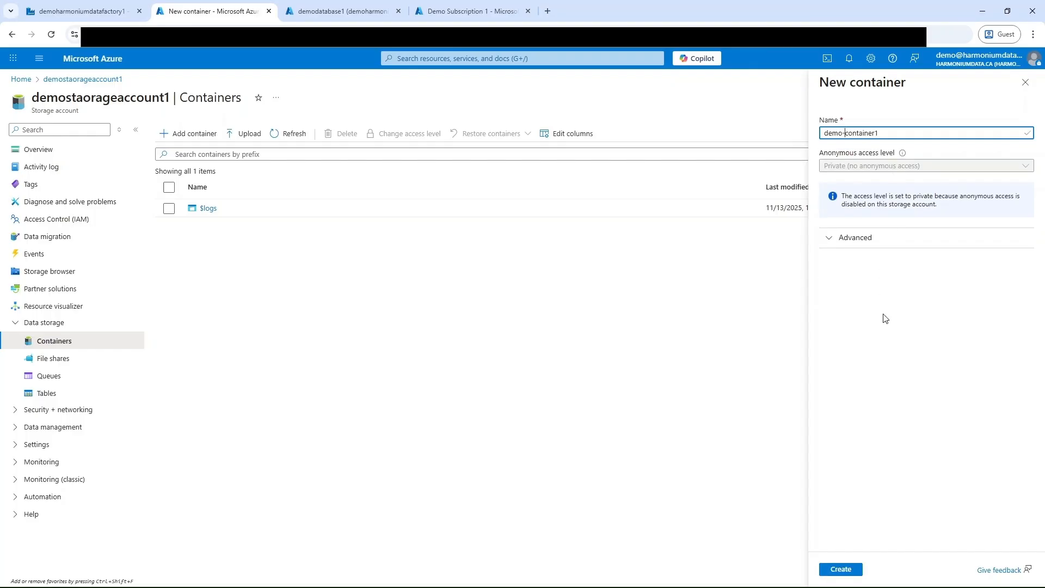
left_click(851, 571)
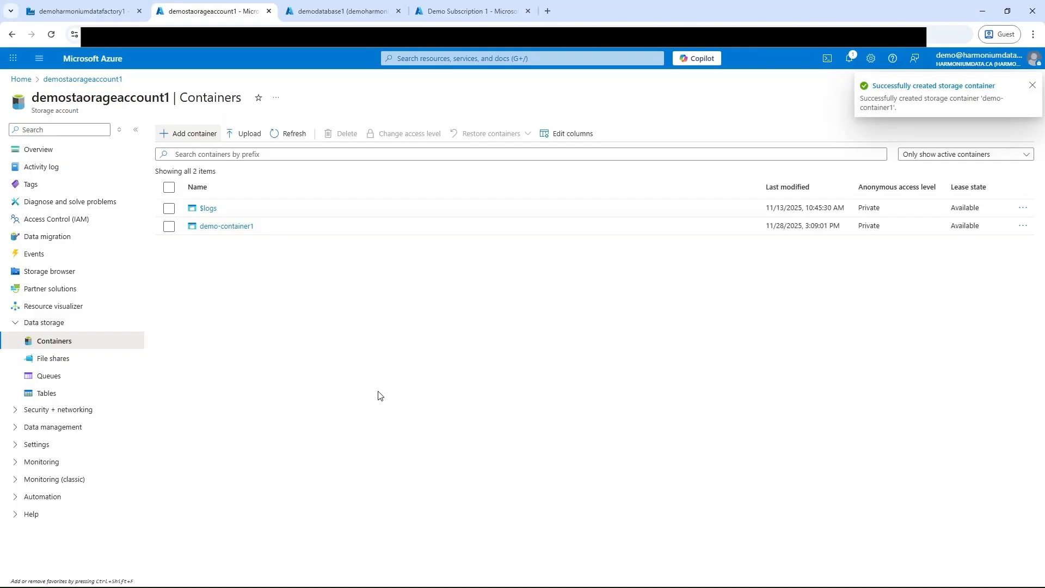
left_click(231, 226)
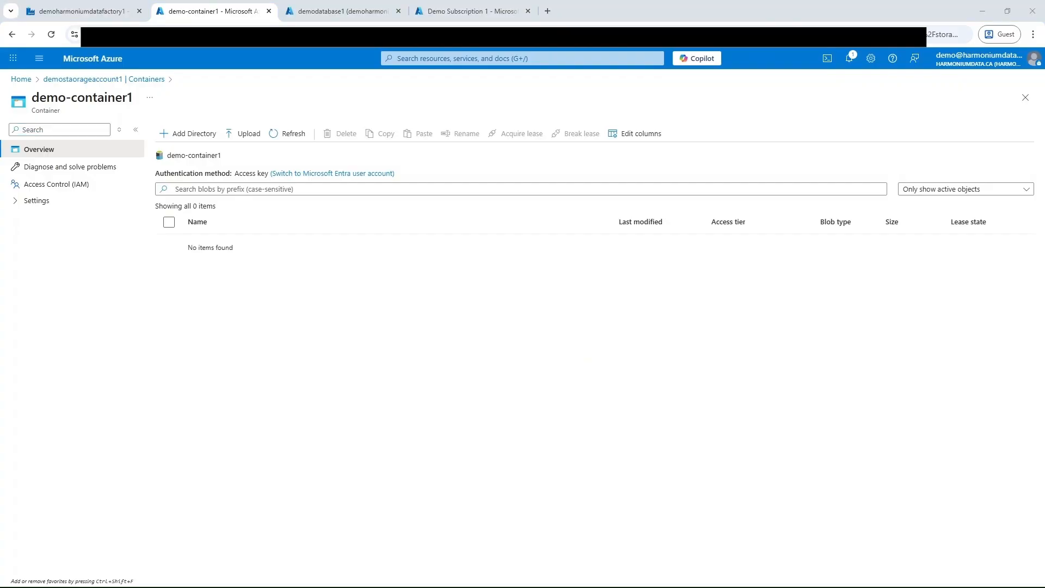
Step: Upload the file en_climate_daily_ON_6106001_2025_P1D.csv to demo-container1
left_click(249, 134)
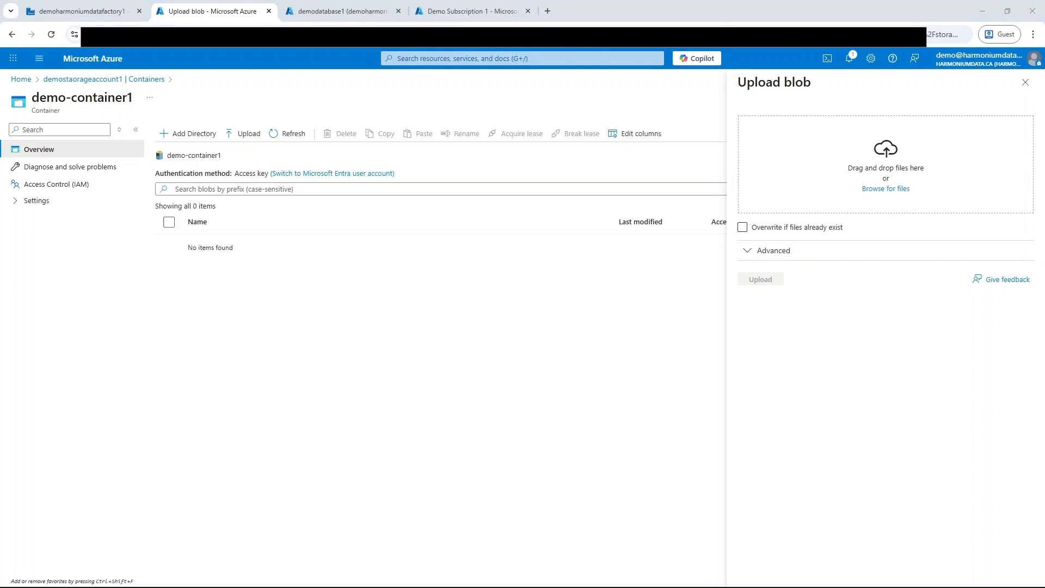
left_click_drag(418, 321, 916, 169)
left_click(768, 279)
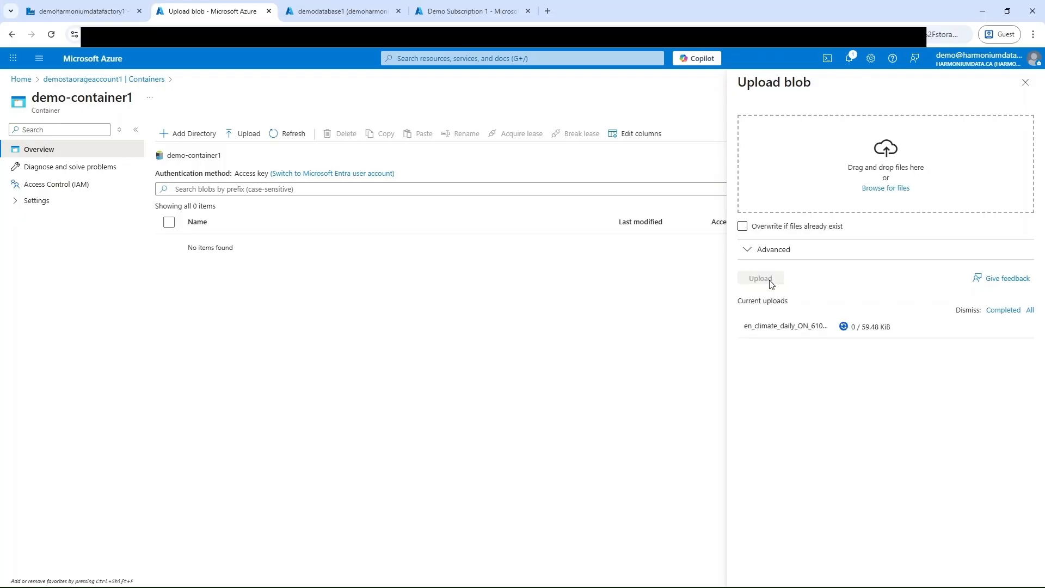
left_click(455, 350)
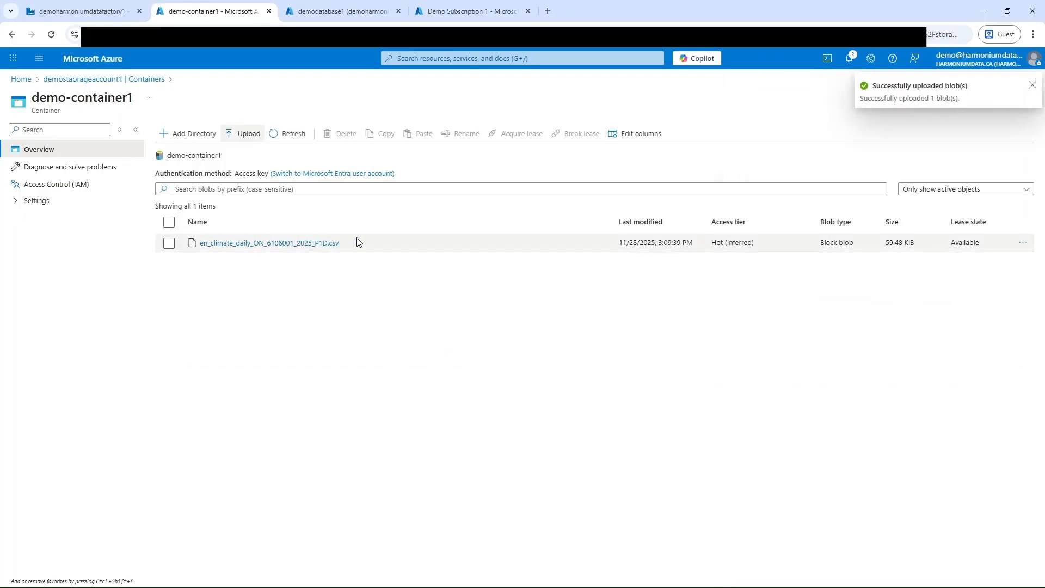
Step: Monitor the triggered pipeline1 run in the data factory and inspect the copy details of its Copy data1 activity
left_click(86, 12)
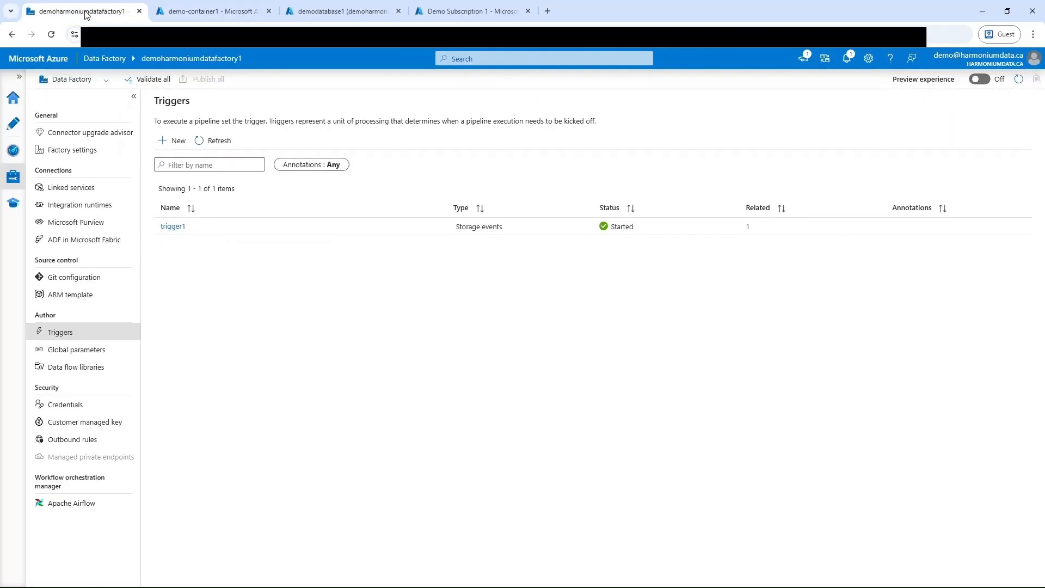
left_click(14, 154)
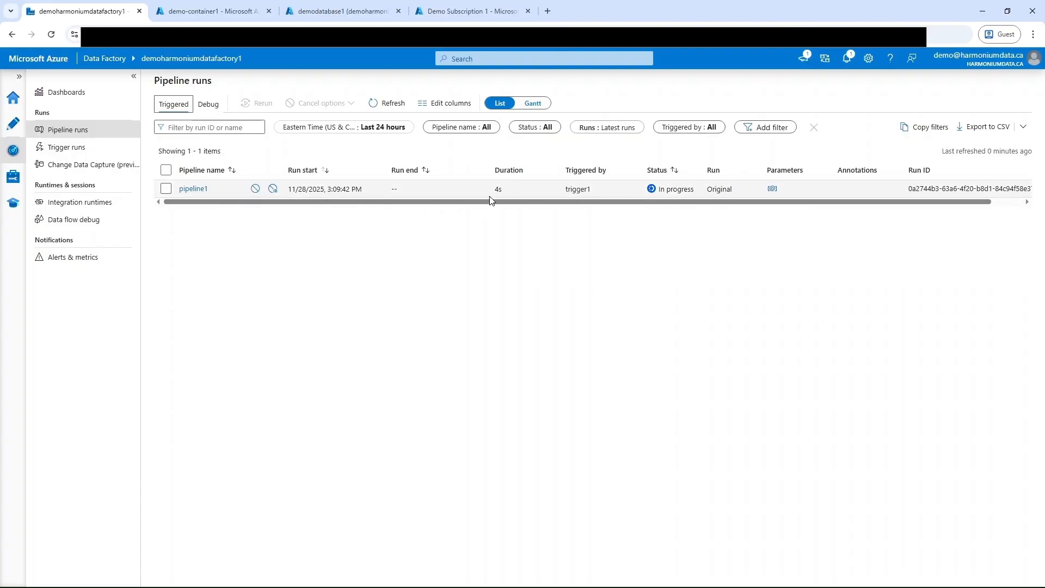
left_click(195, 190)
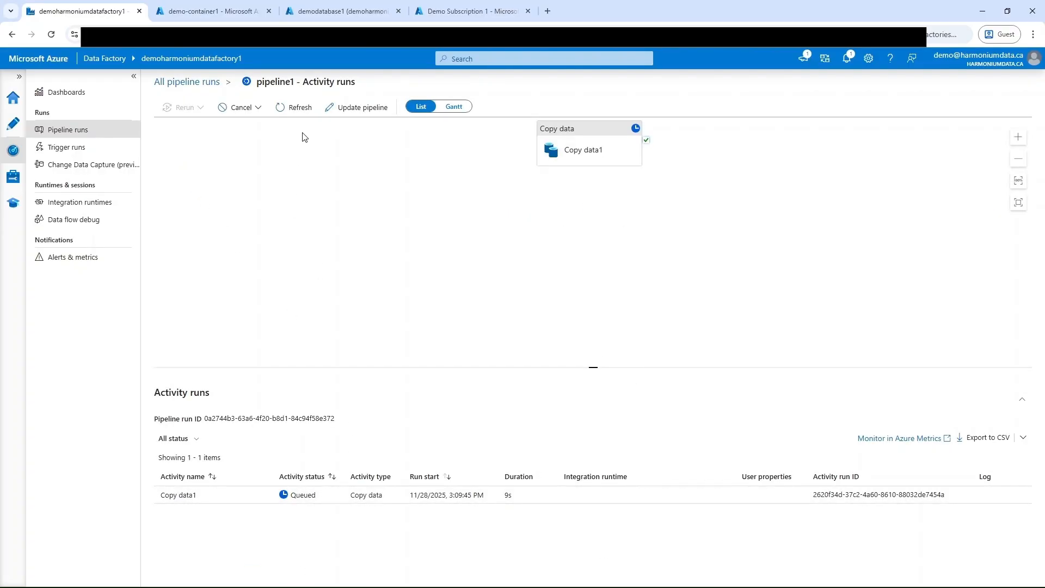
left_click(299, 113)
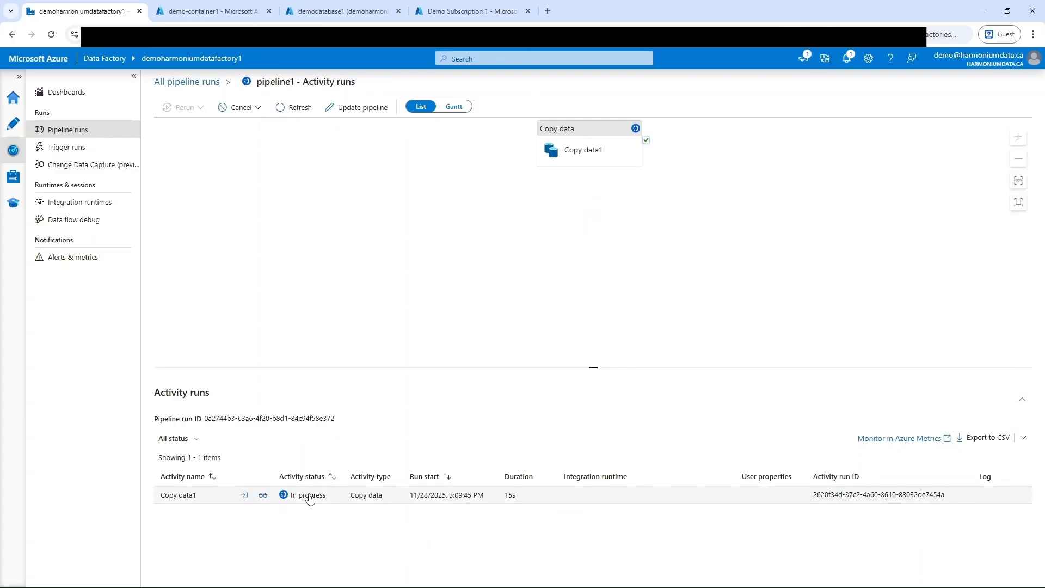
left_click(263, 495)
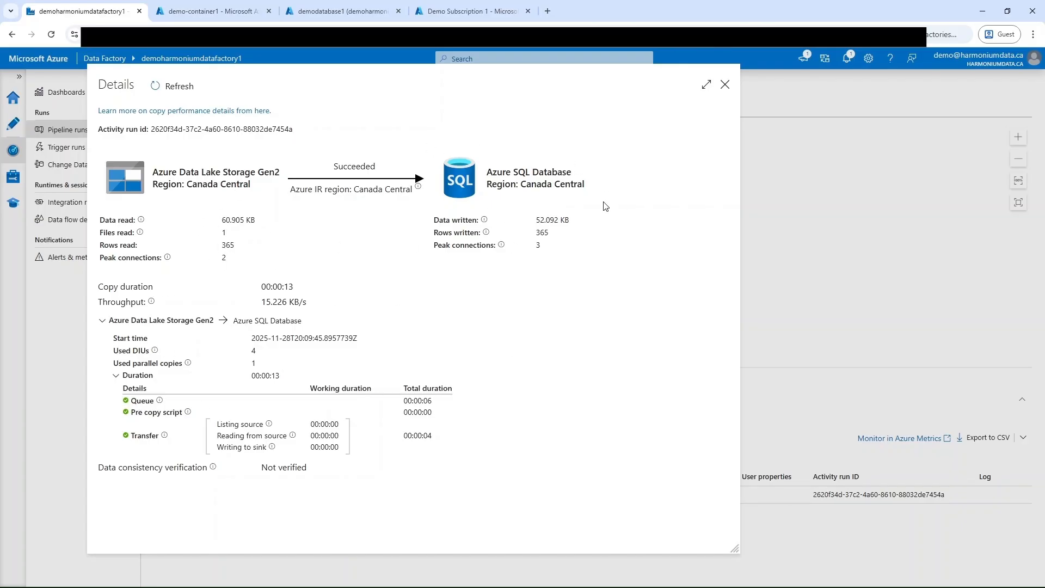
left_click(725, 85)
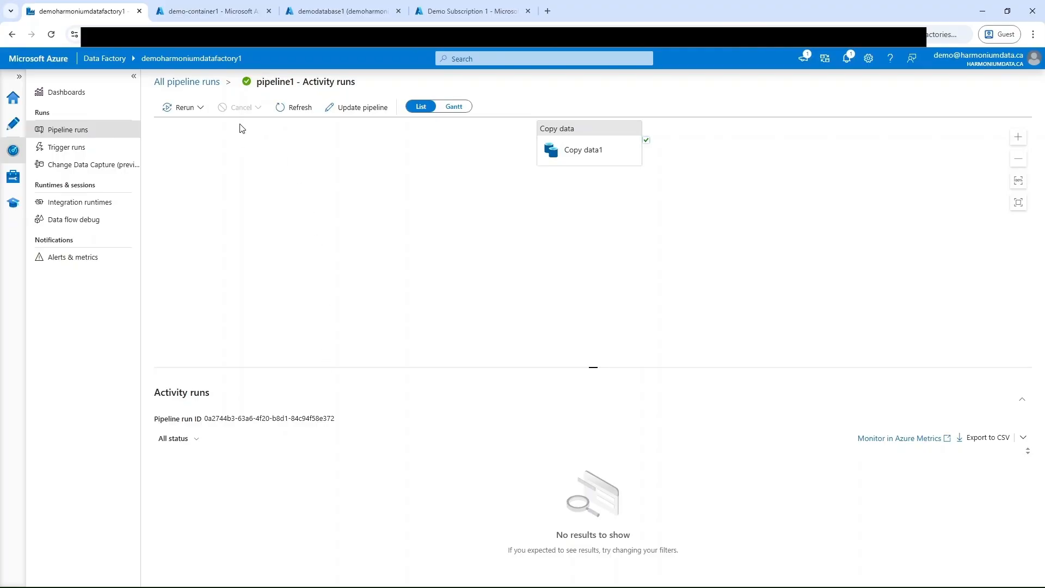
Step: In demodatabase1's query editor, expand the tables and select the top 1000 rows of dbo.demo-container1
left_click(346, 12)
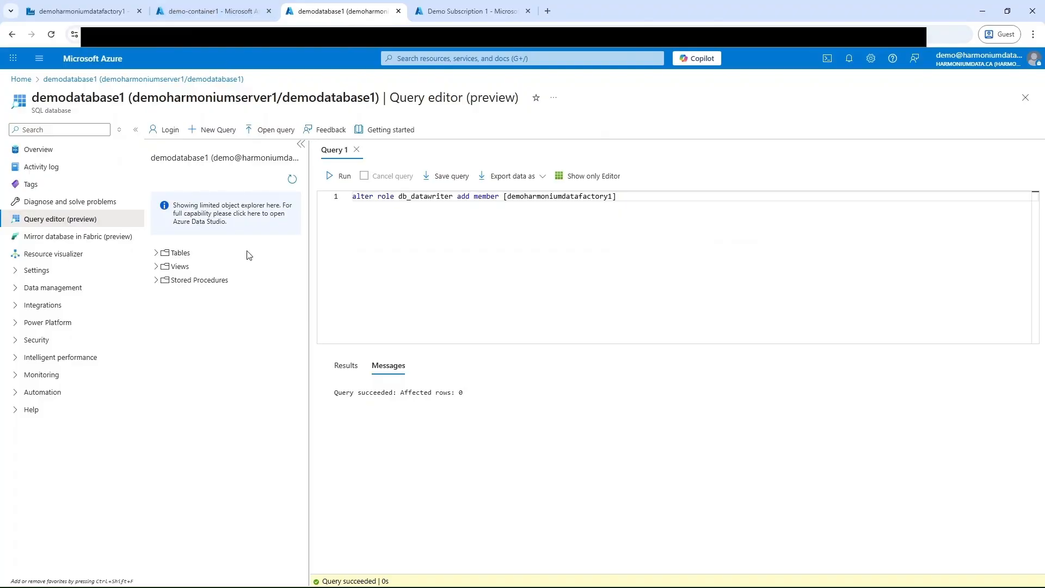
left_click(156, 253)
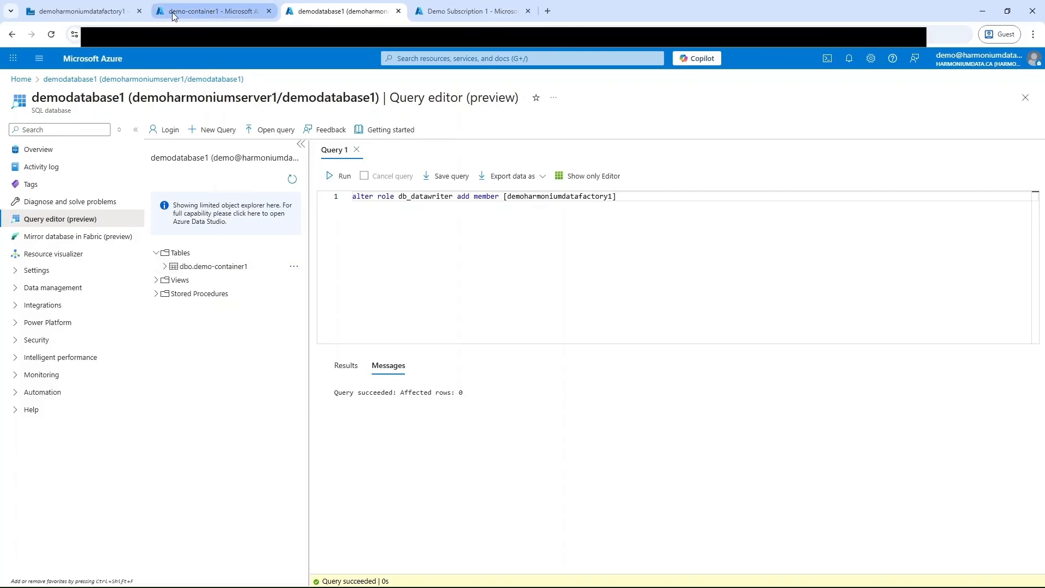
left_click(294, 266)
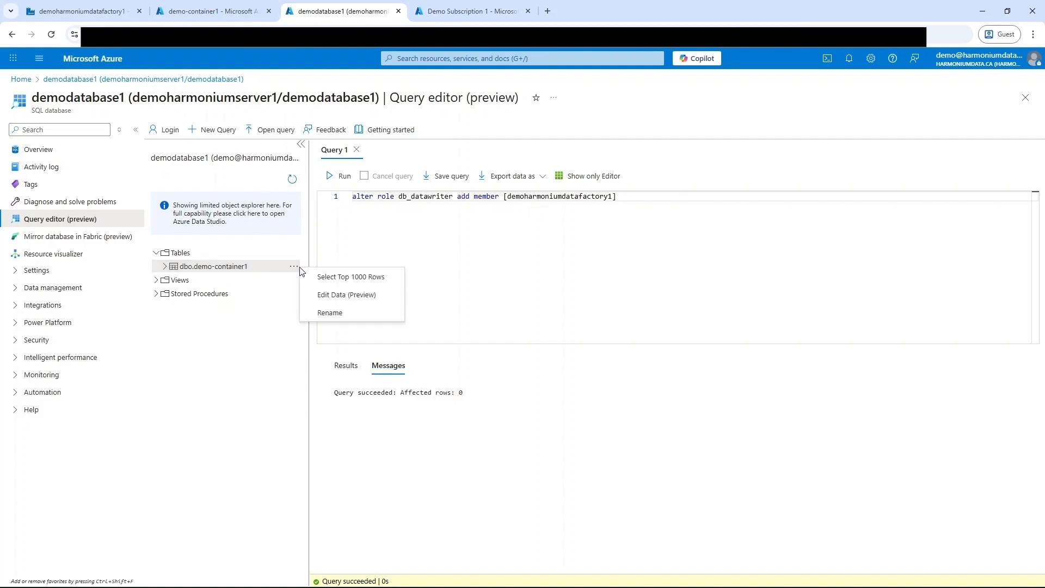
left_click(331, 279)
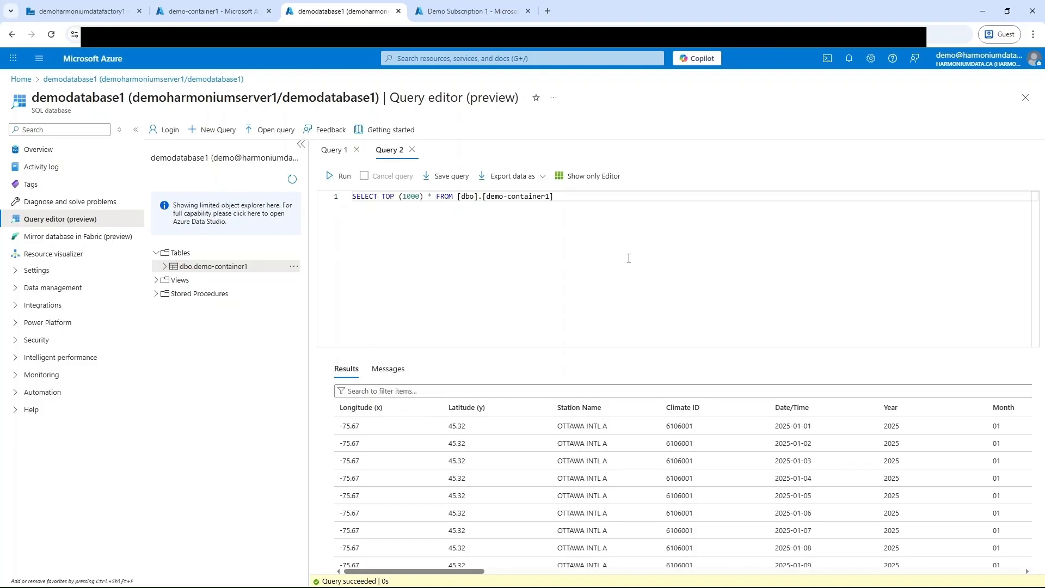
Step: Review the storage account's container list and the data factory's pipeline runs, and return to demodatabase1's query editor
left_click(201, 11)
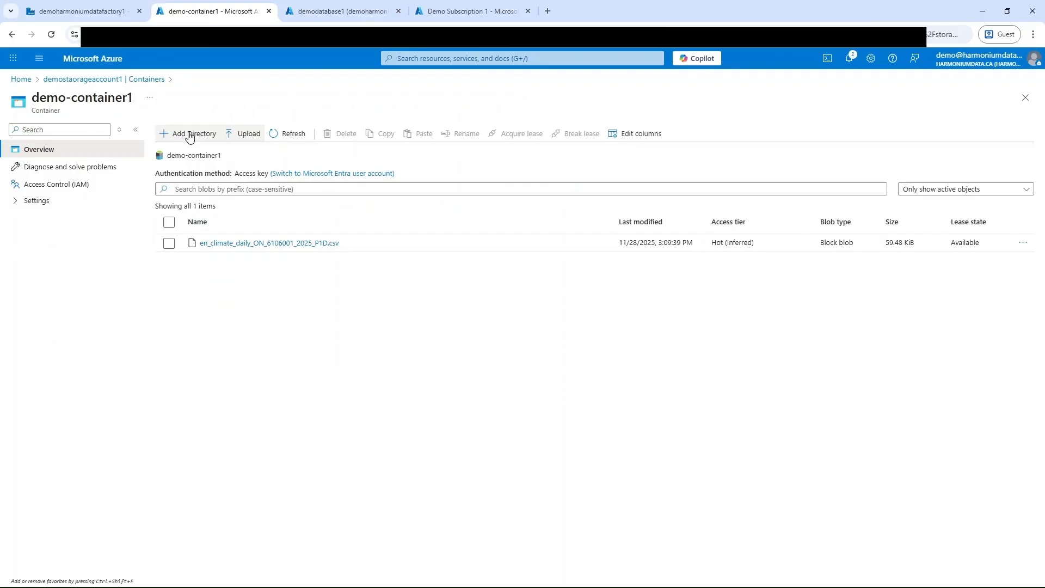
left_click(147, 79)
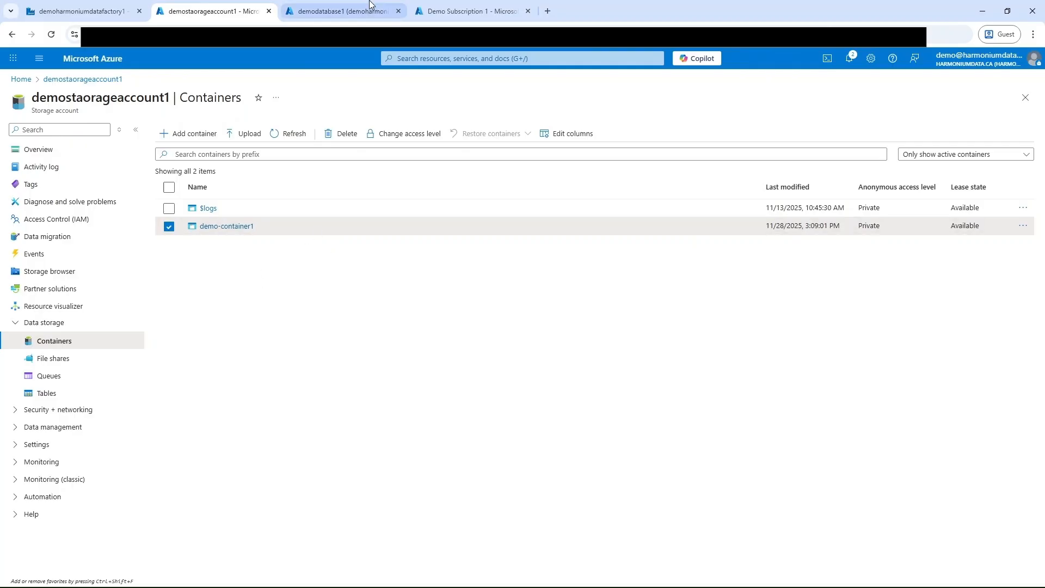
left_click(96, 12)
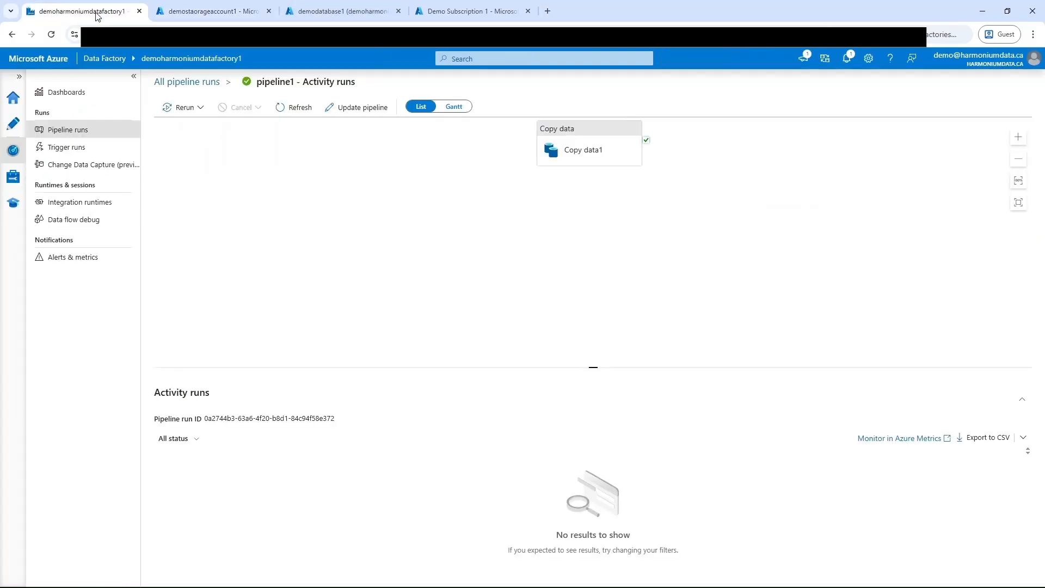
left_click(183, 81)
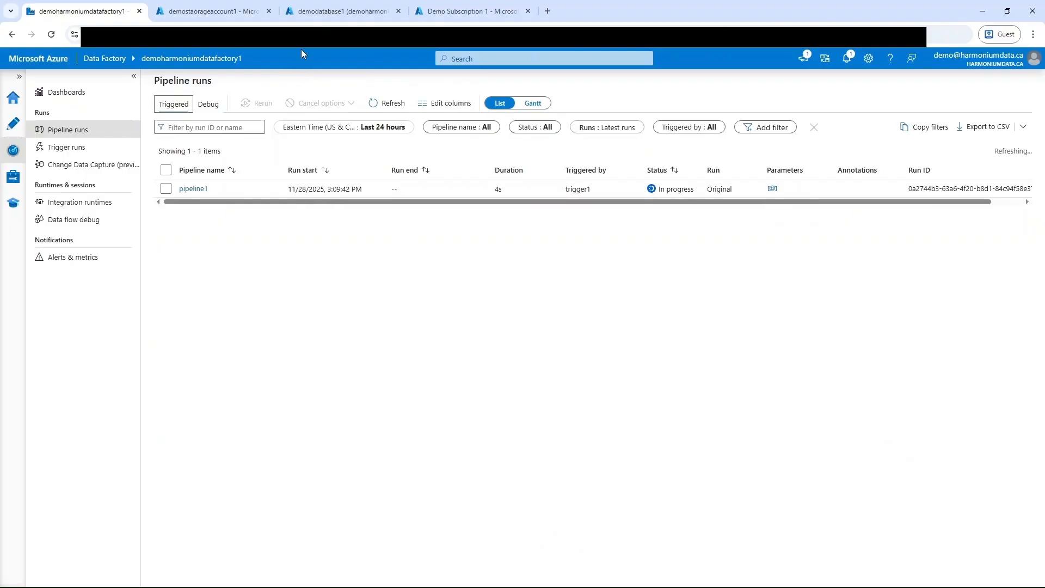
left_click(337, 9)
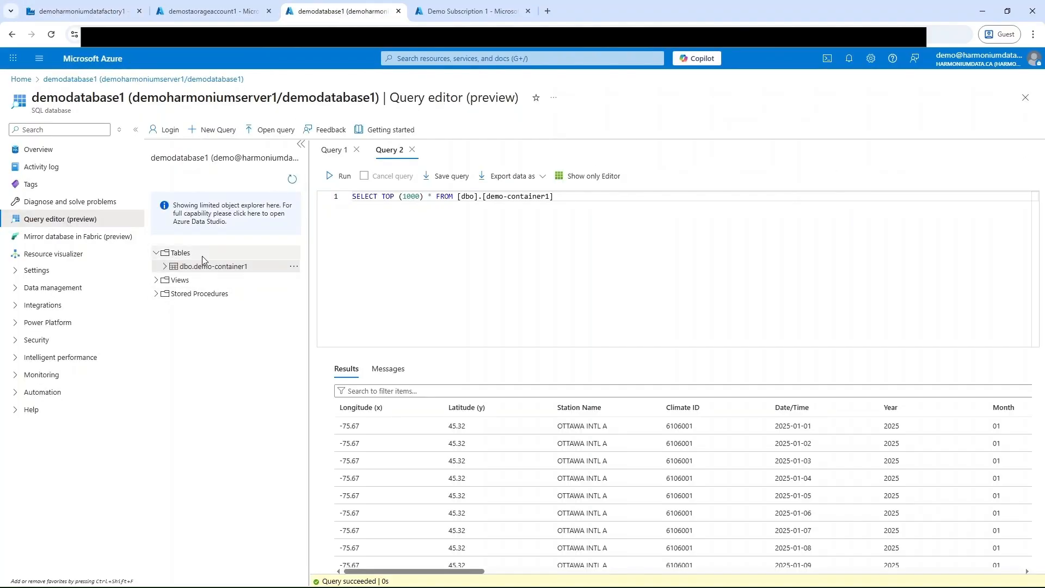